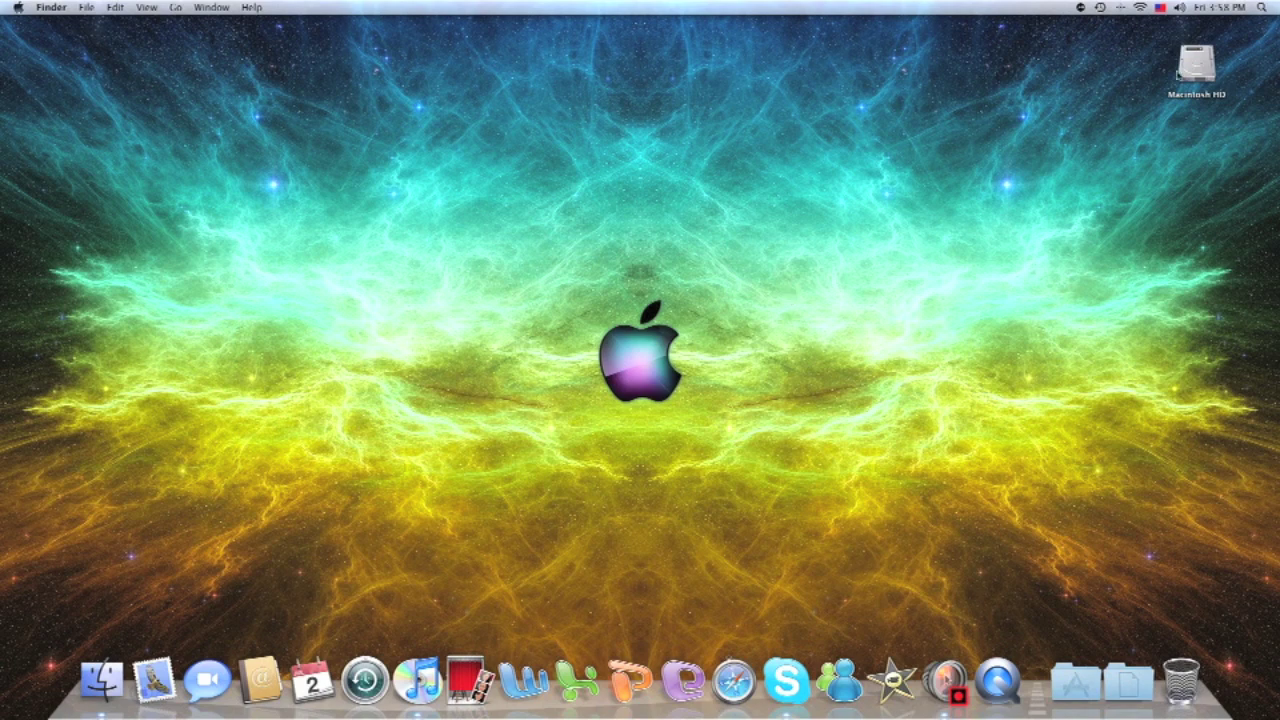
Enter Time Machine from the menu-bar icon to browse the Desktop folder's snapshots
{"action": "left_click", "coordinate": [1099, 8]}
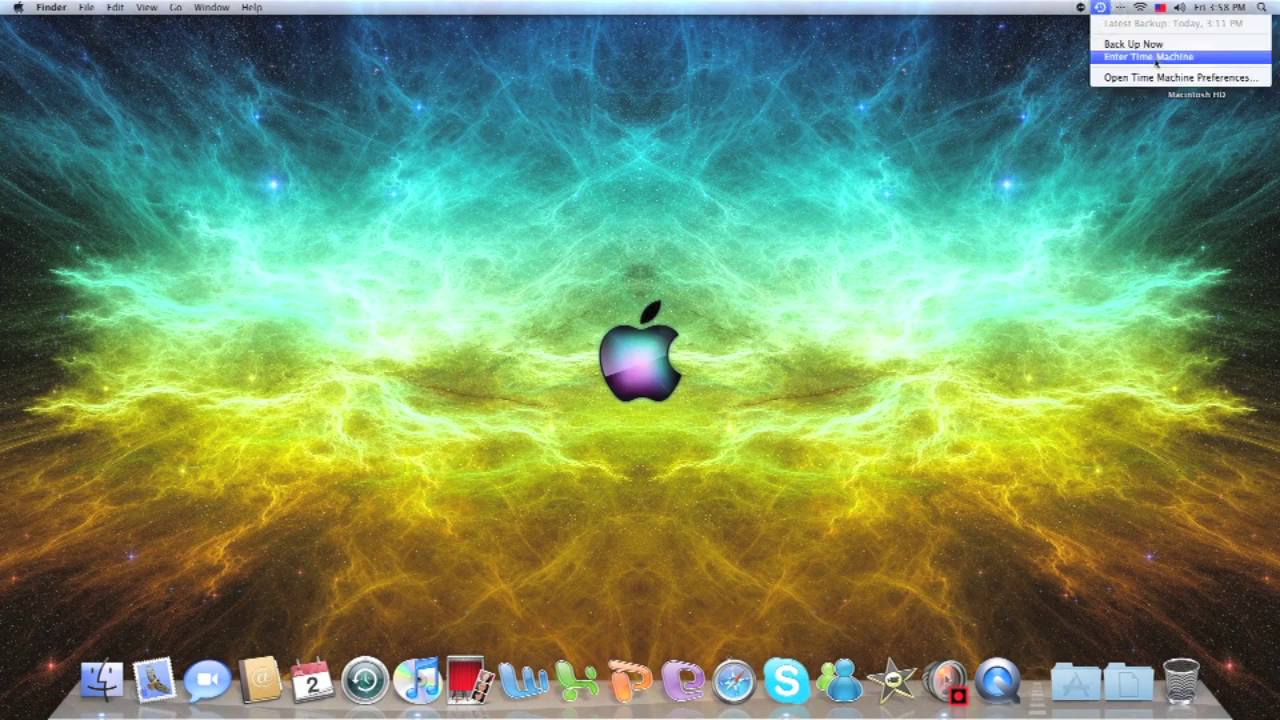
{"action": "left_click", "coordinate": [992, 82]}
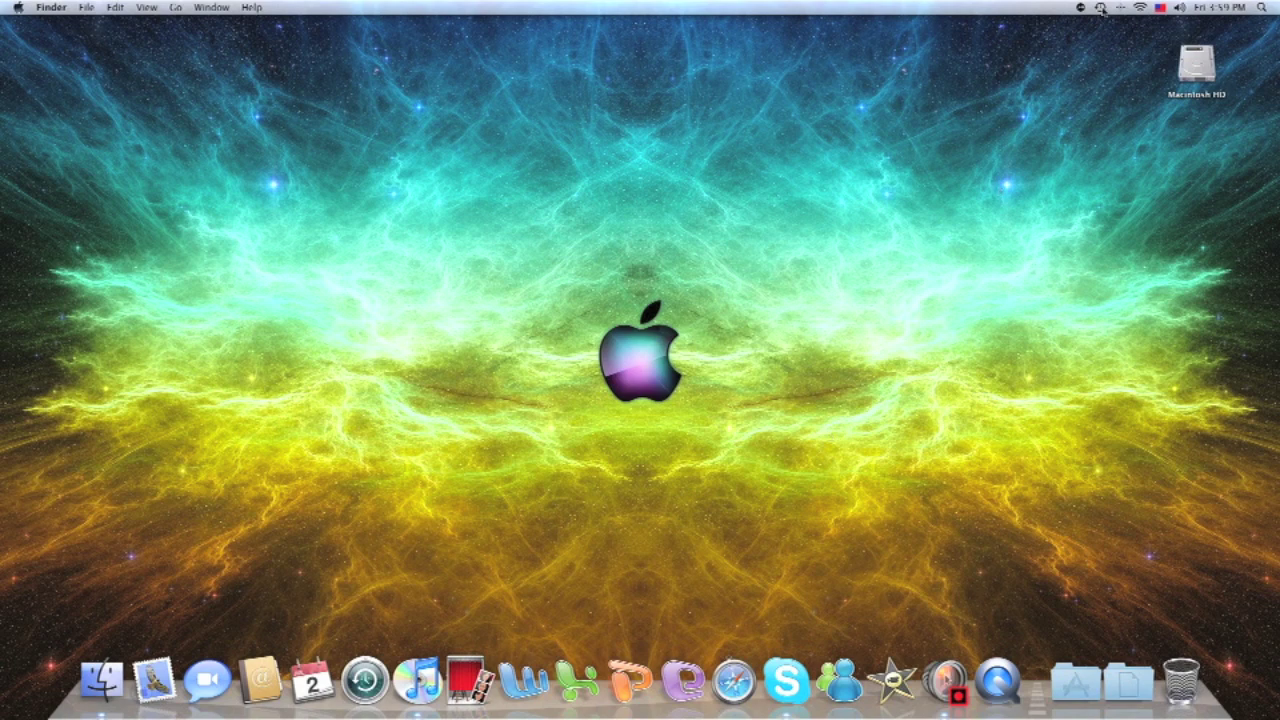
{"action": "left_click", "coordinate": [1101, 8]}
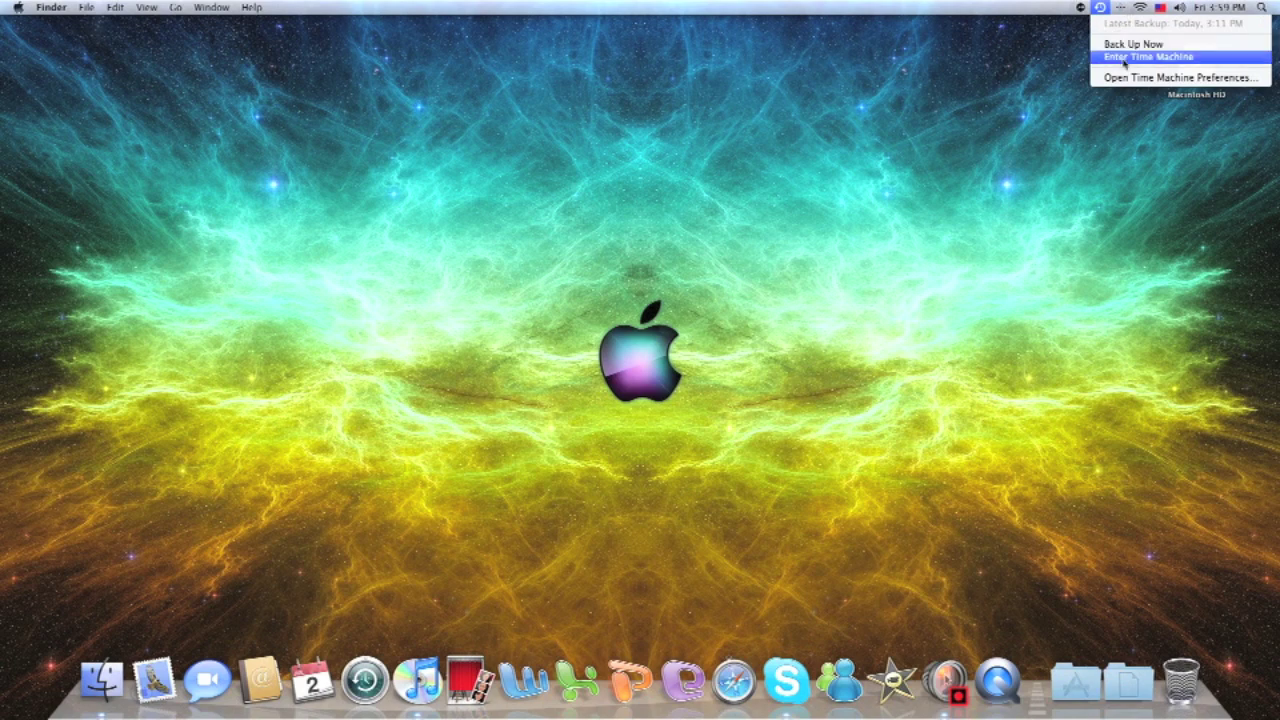
{"action": "left_click", "coordinate": [1124, 60]}
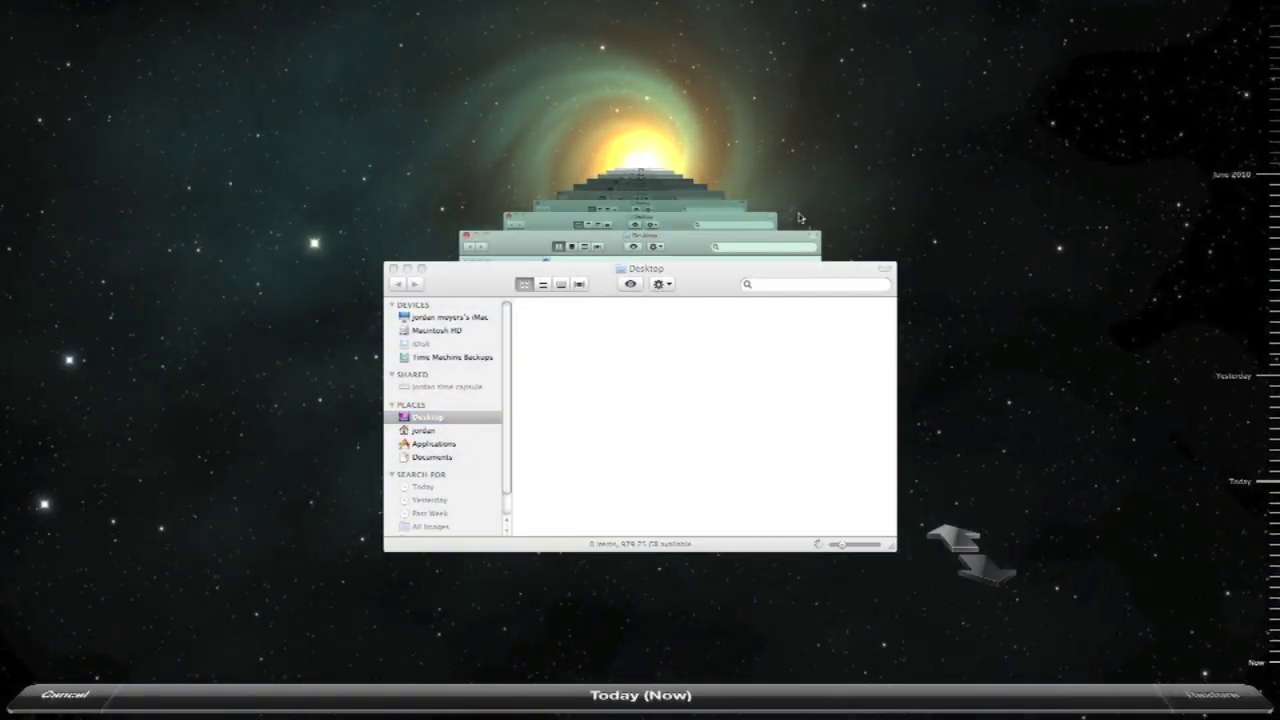
Open the Music folder inside the home folder in Time Machine
{"action": "left_click", "coordinate": [631, 275]}
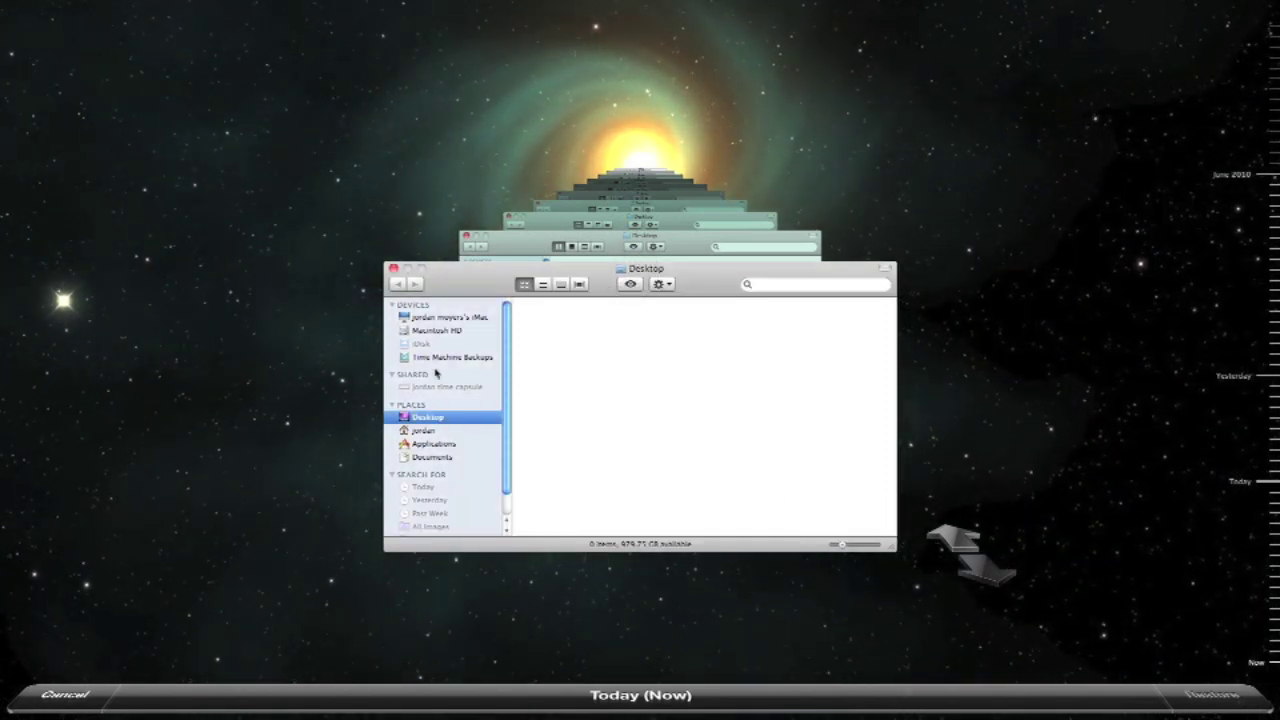
{"action": "left_click", "coordinate": [433, 443]}
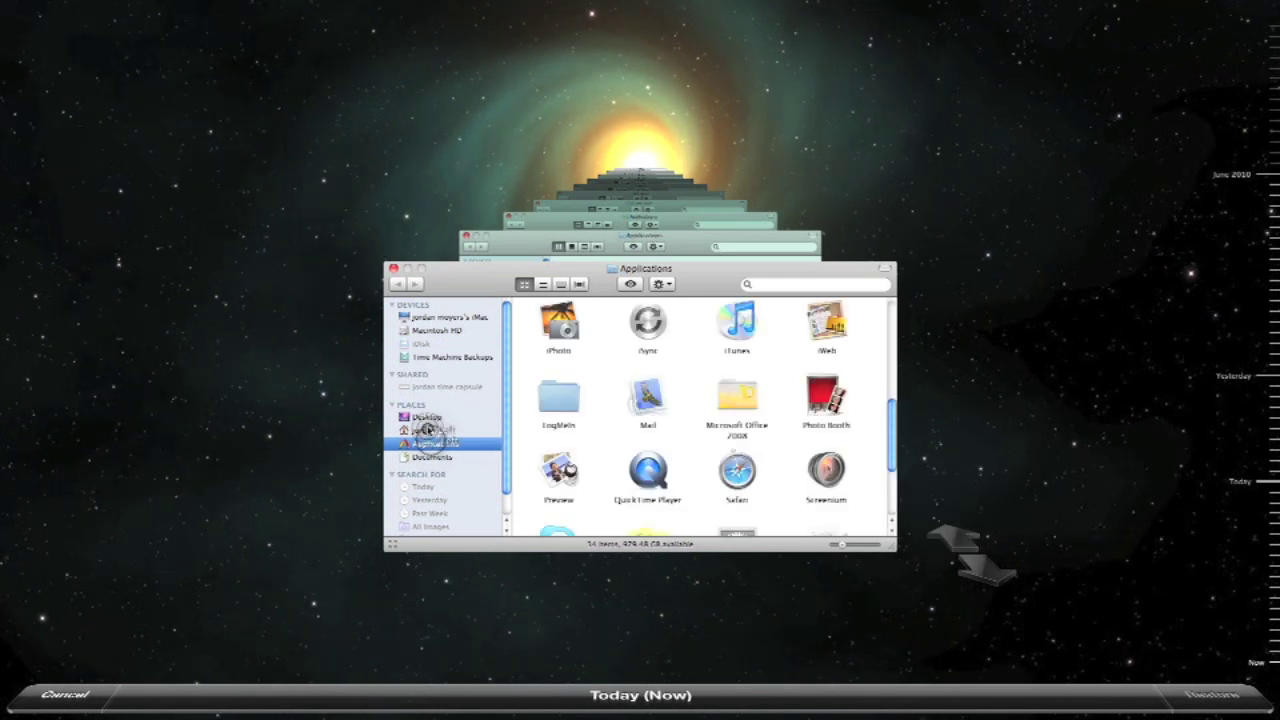
{"action": "left_click", "coordinate": [452, 431]}
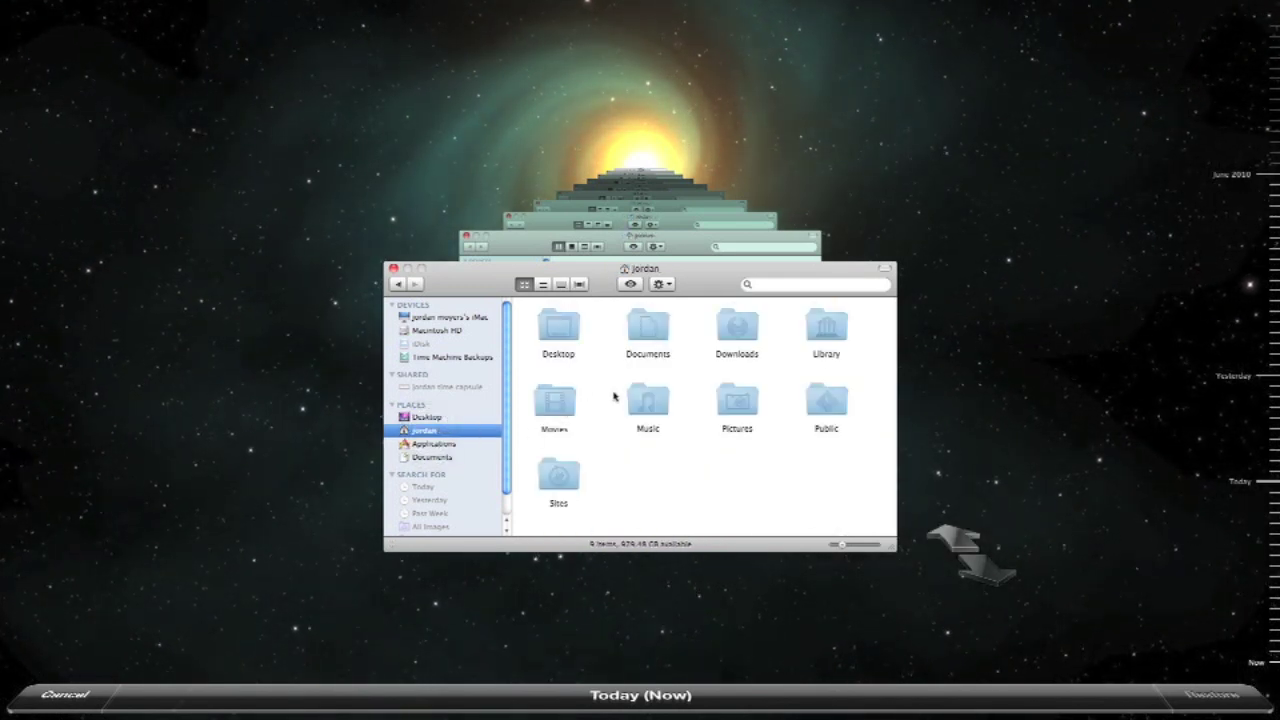
{"action": "double_click", "coordinate": [645, 405]}
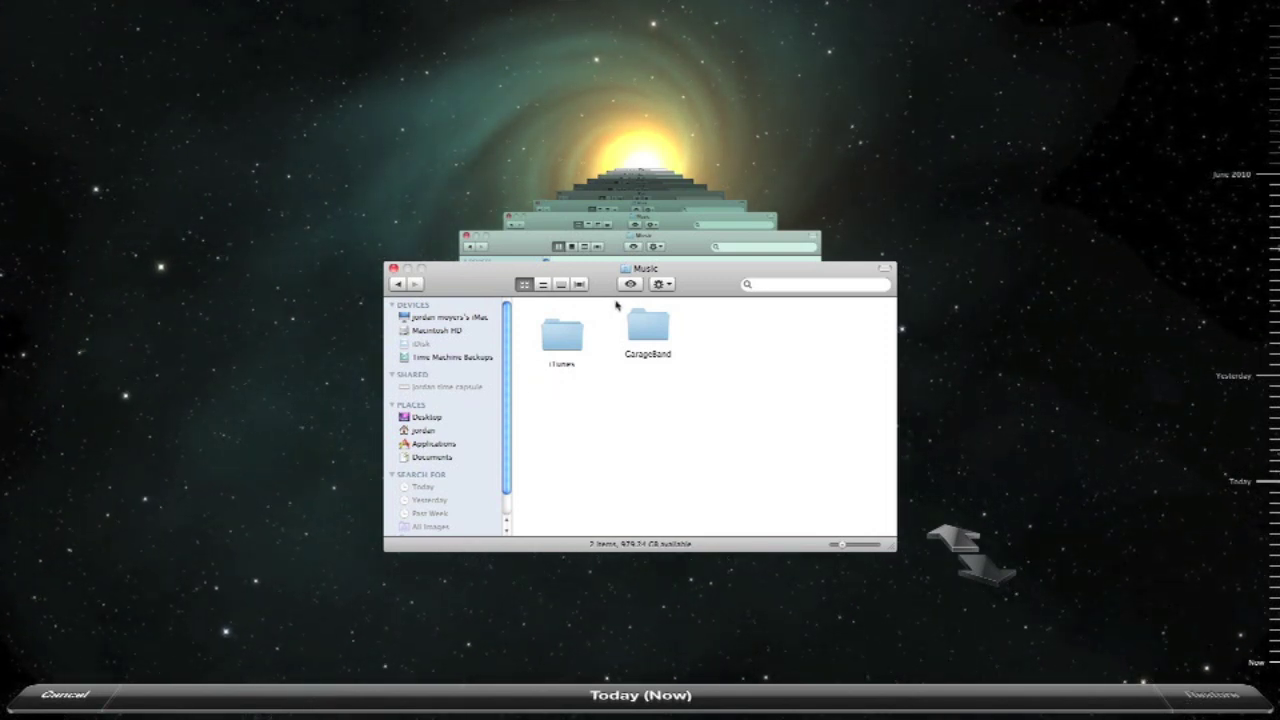
Step back through the 3:11 PM and 1:19 PM snapshots, selecting iTunes, then return to Now
{"action": "left_click", "coordinate": [689, 246]}
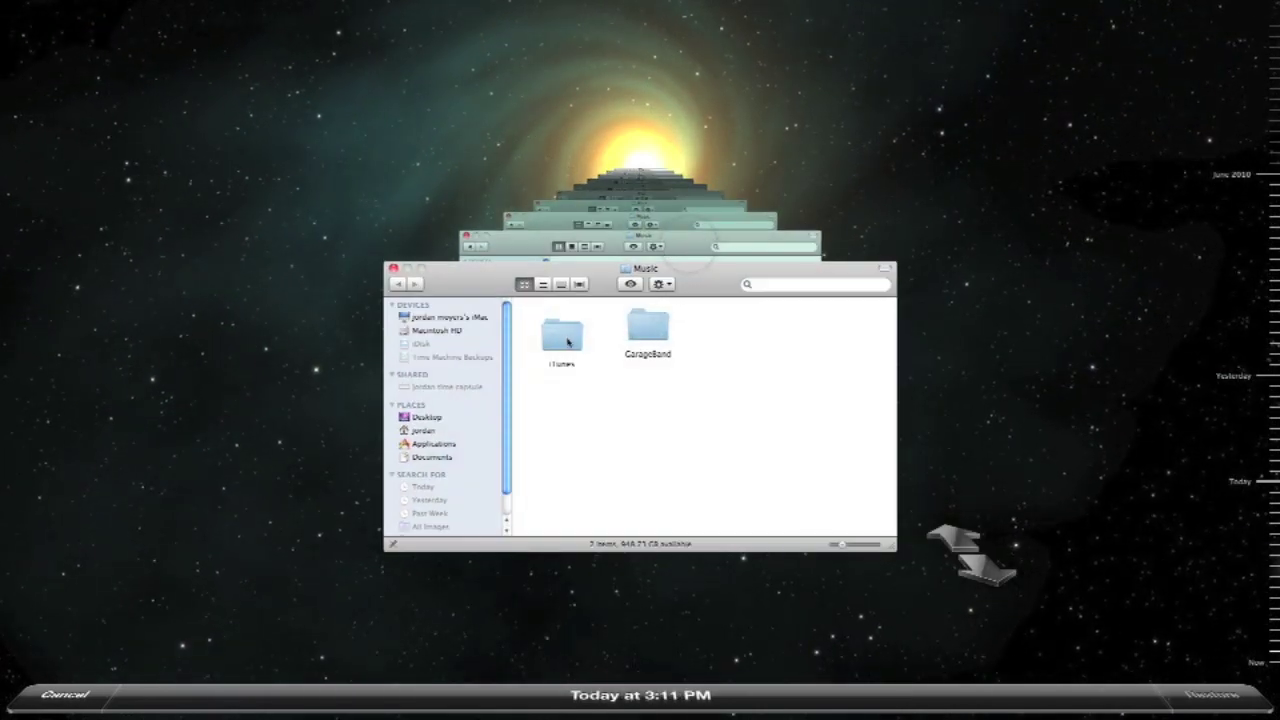
{"action": "left_click", "coordinate": [566, 340]}
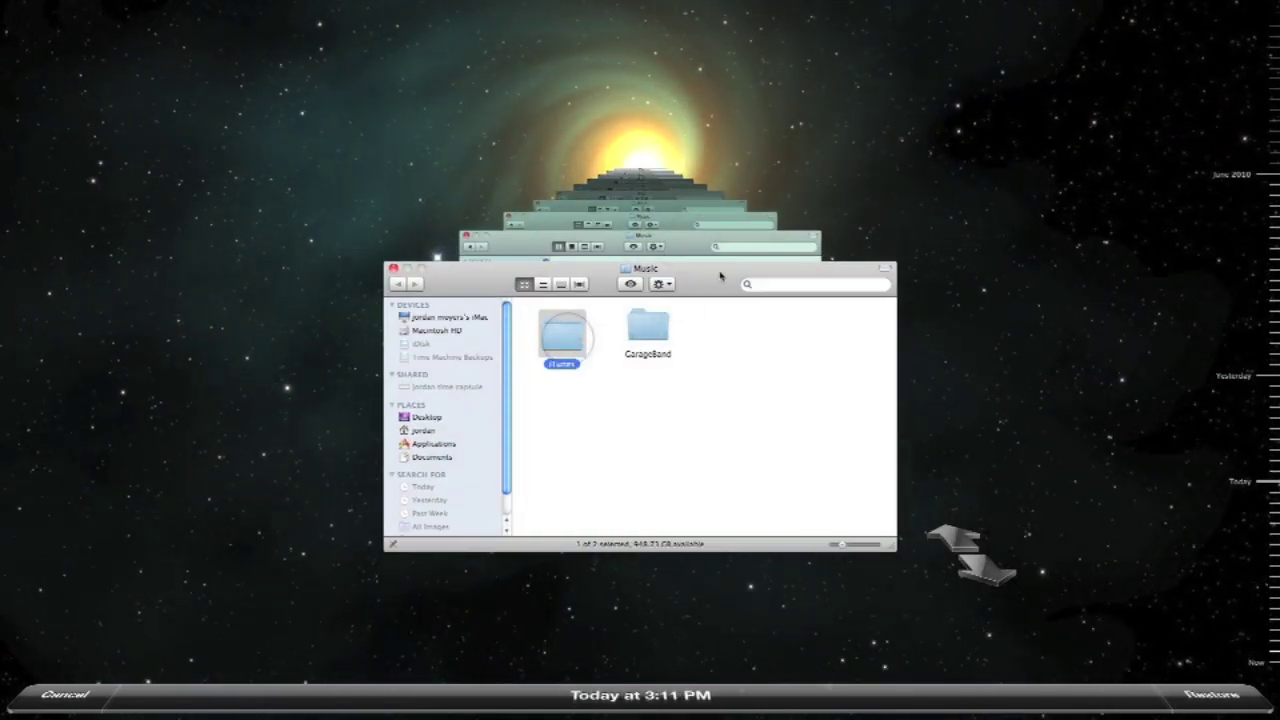
{"action": "left_click", "coordinate": [689, 246]}
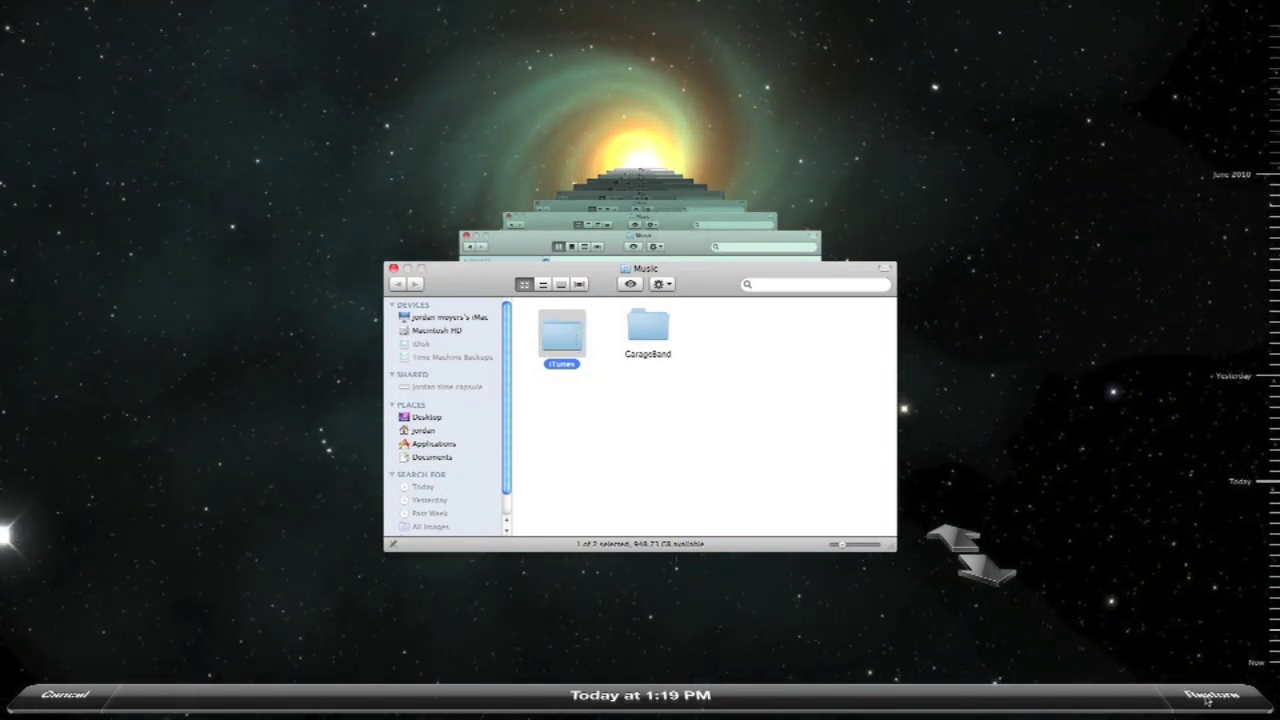
{"action": "left_click", "coordinate": [1255, 664]}
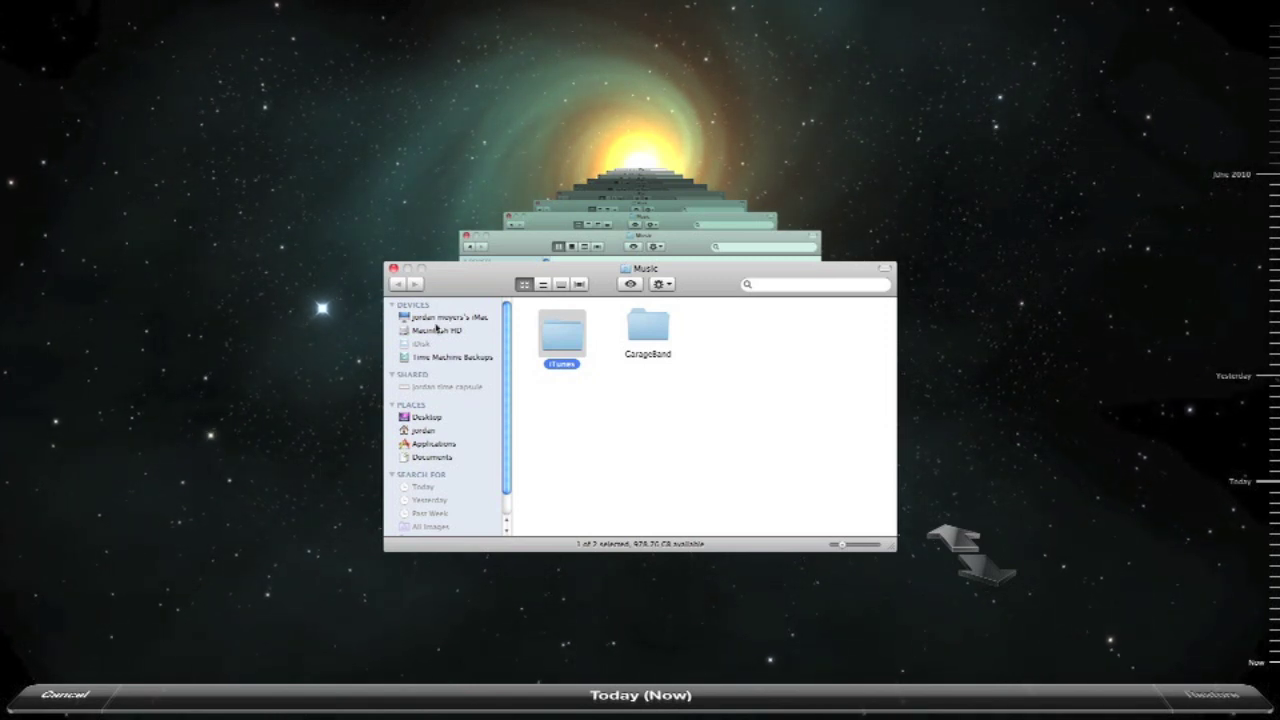
Open Macintosh HD, look into Applications, then go back and open Users
{"action": "left_click", "coordinate": [452, 318]}
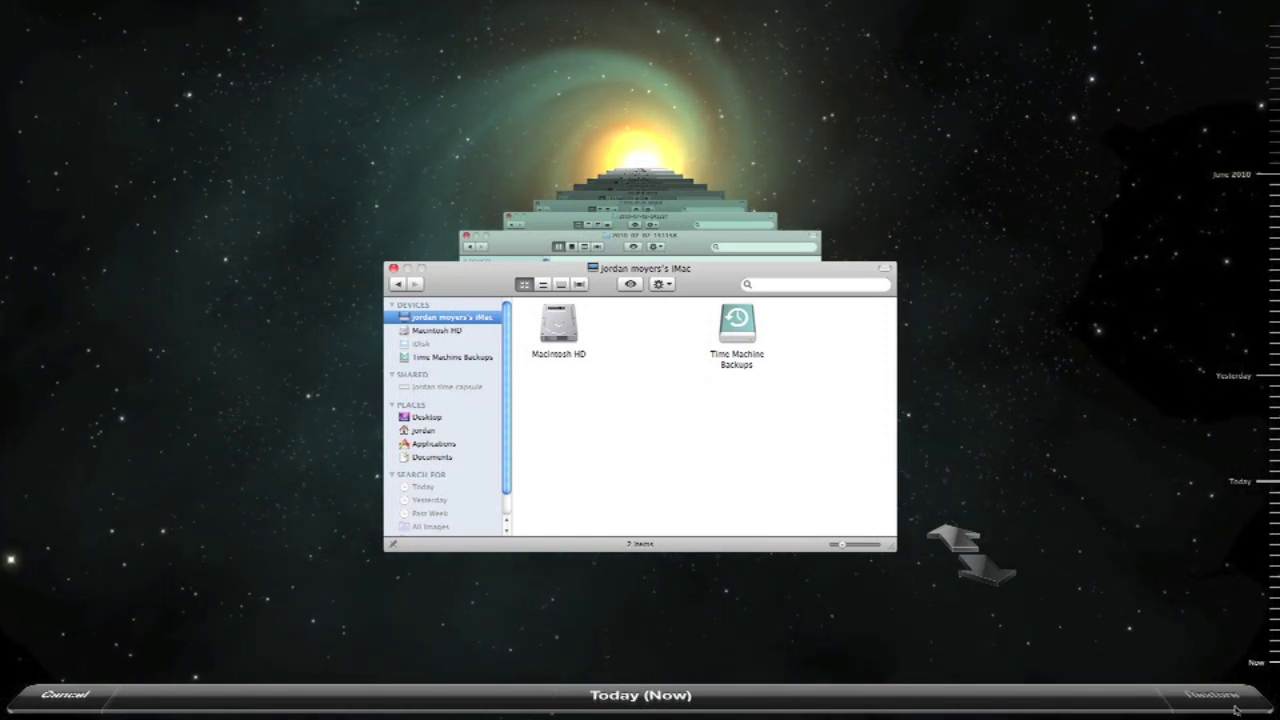
{"action": "double_click", "coordinate": [556, 324]}
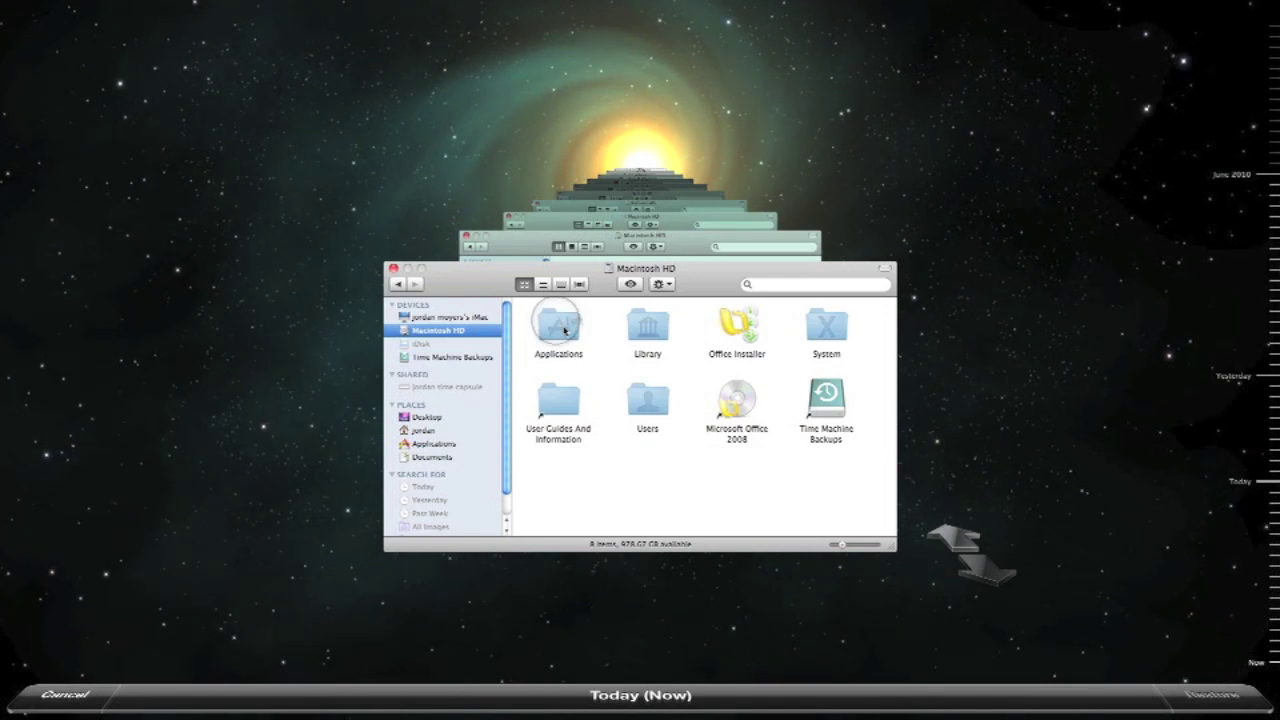
{"action": "double_click", "coordinate": [560, 328]}
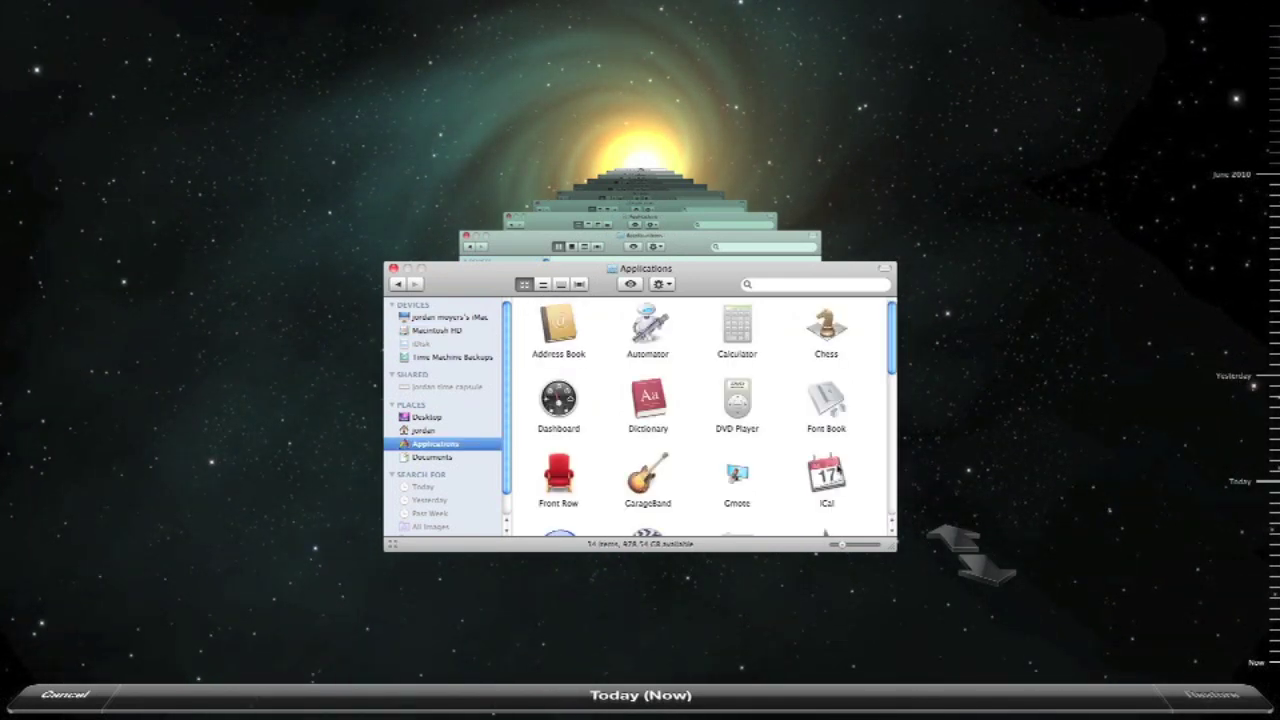
{"action": "key", "text": "super+bracketleft"}
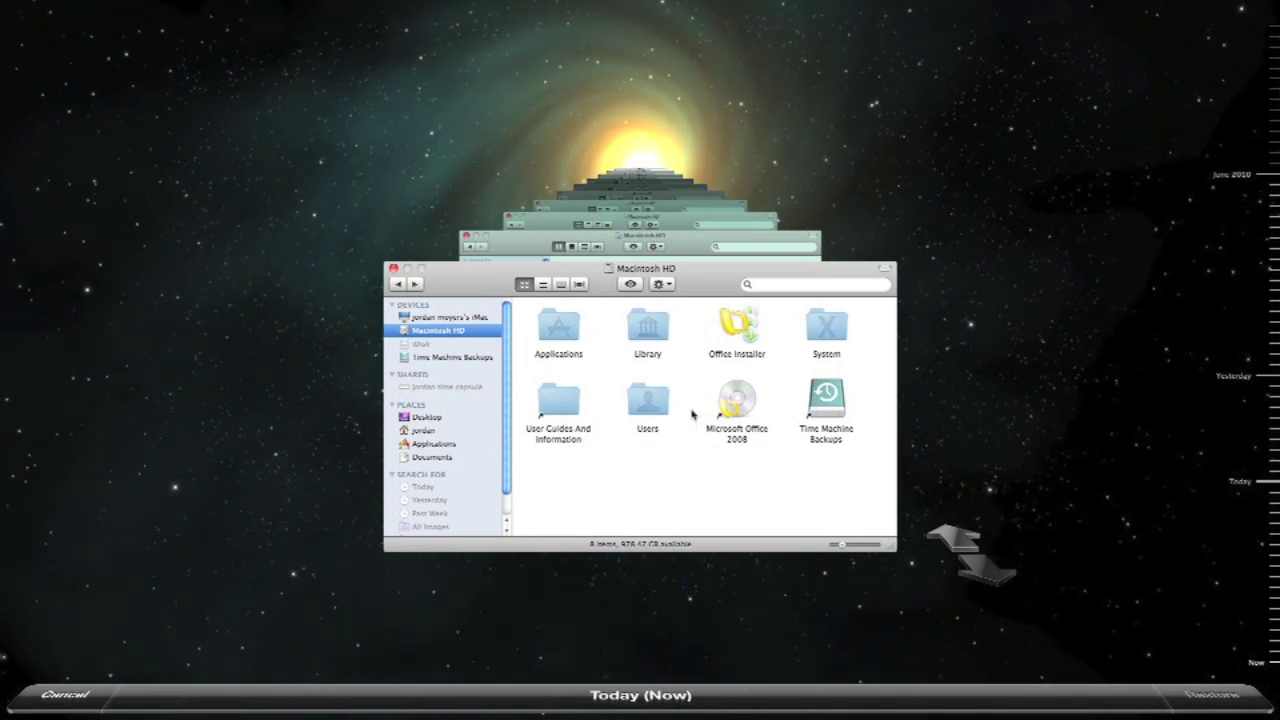
{"action": "left_click", "coordinate": [646, 410]}
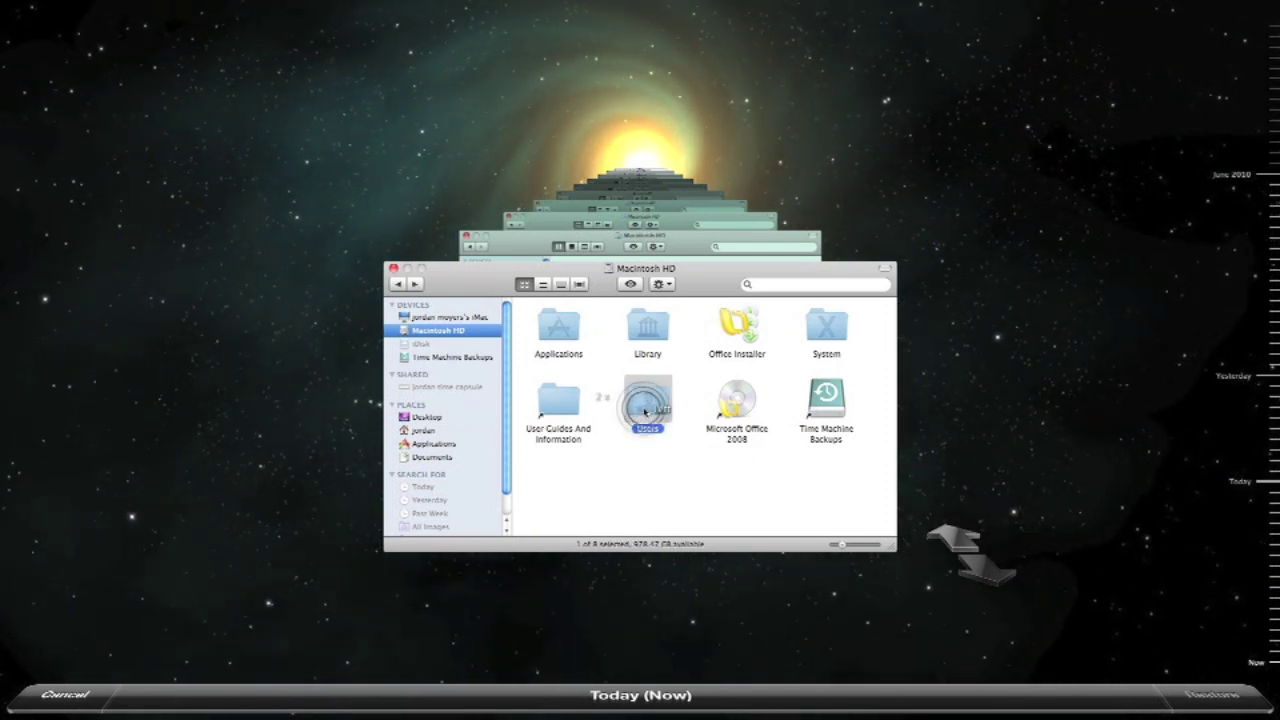
{"action": "double_click", "coordinate": [646, 410]}
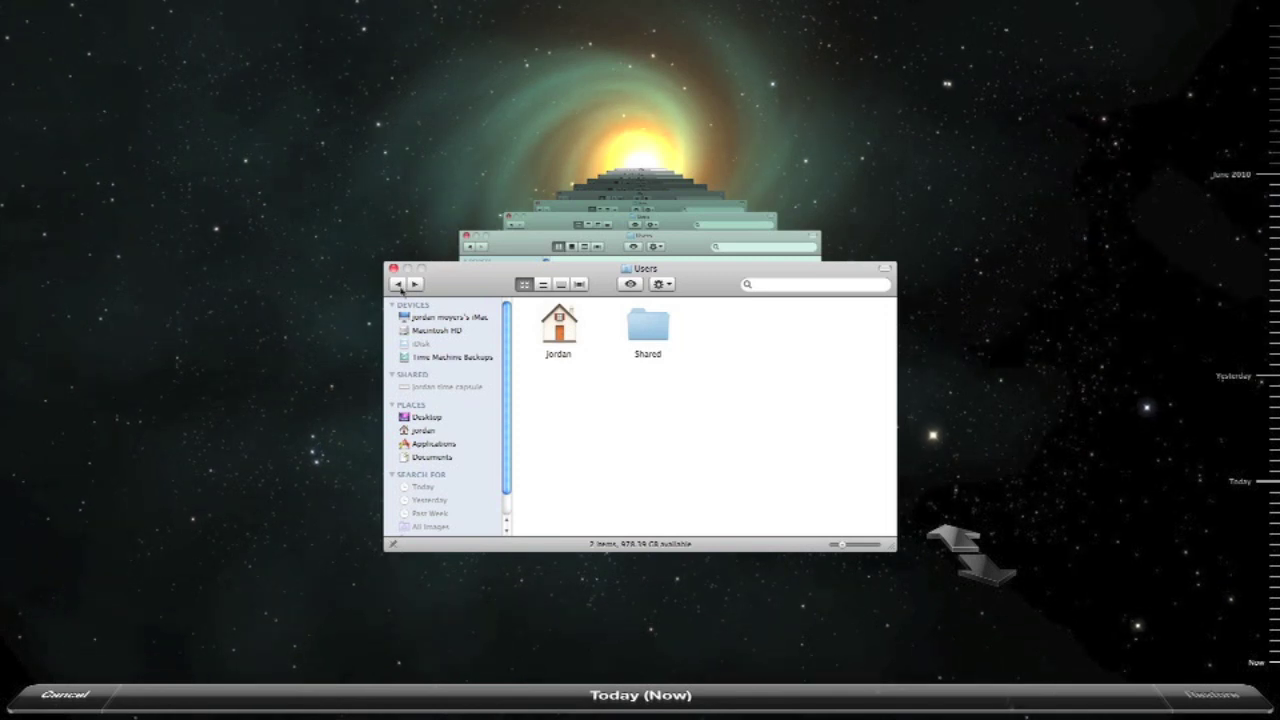
Navigate back and forward through history to return to Macintosh HD's top level
{"action": "left_click", "coordinate": [437, 330]}
{"action": "left_click", "coordinate": [398, 284]}
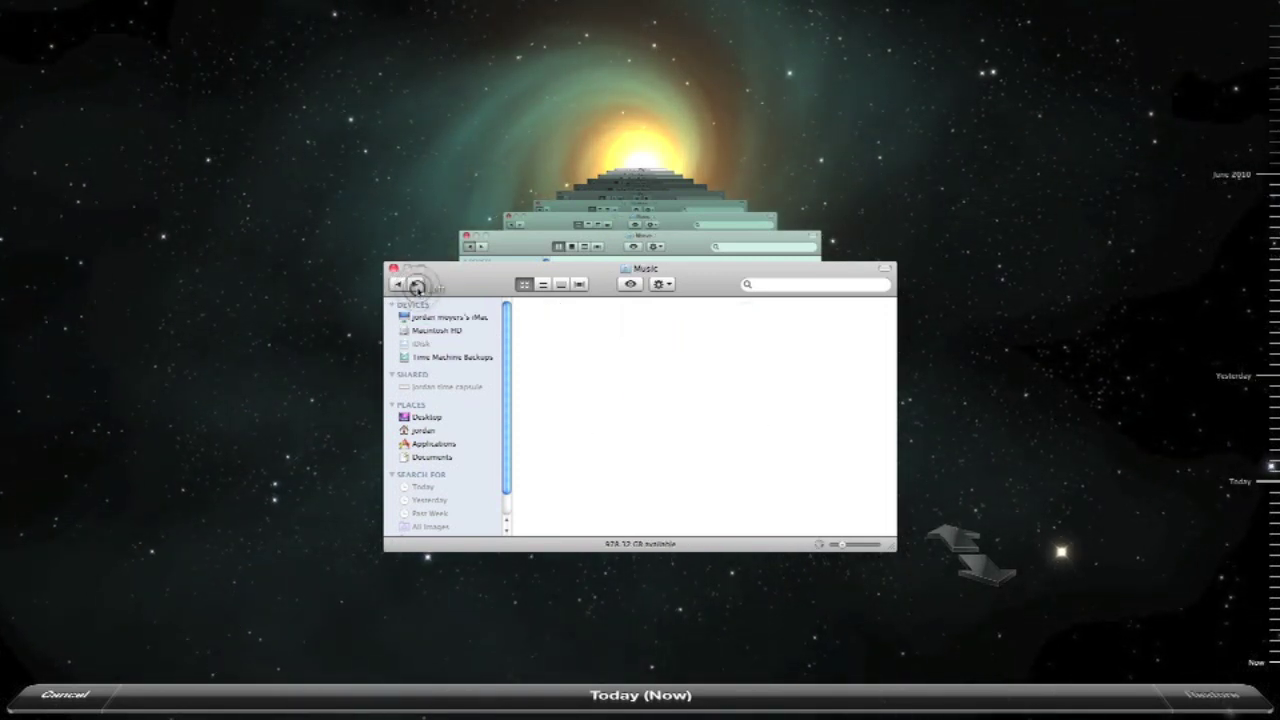
{"action": "key", "text": "super+bracketright"}
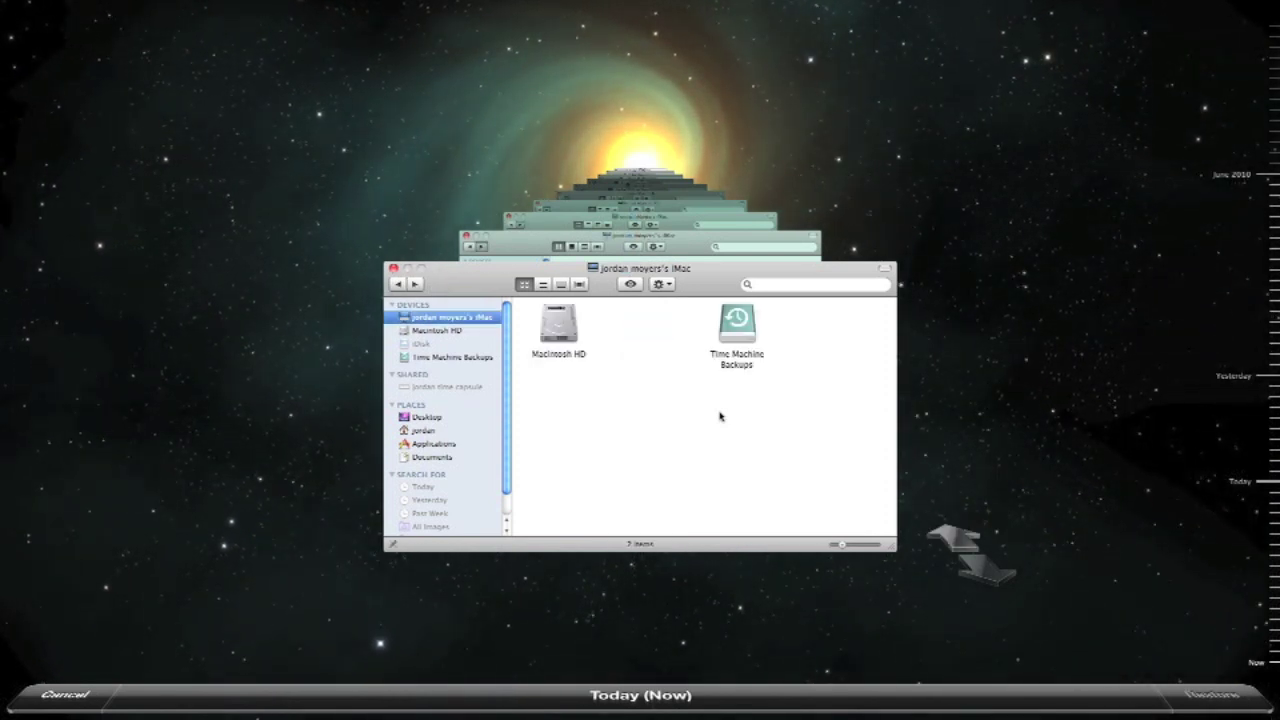
{"action": "key", "text": "super+bracketright"}
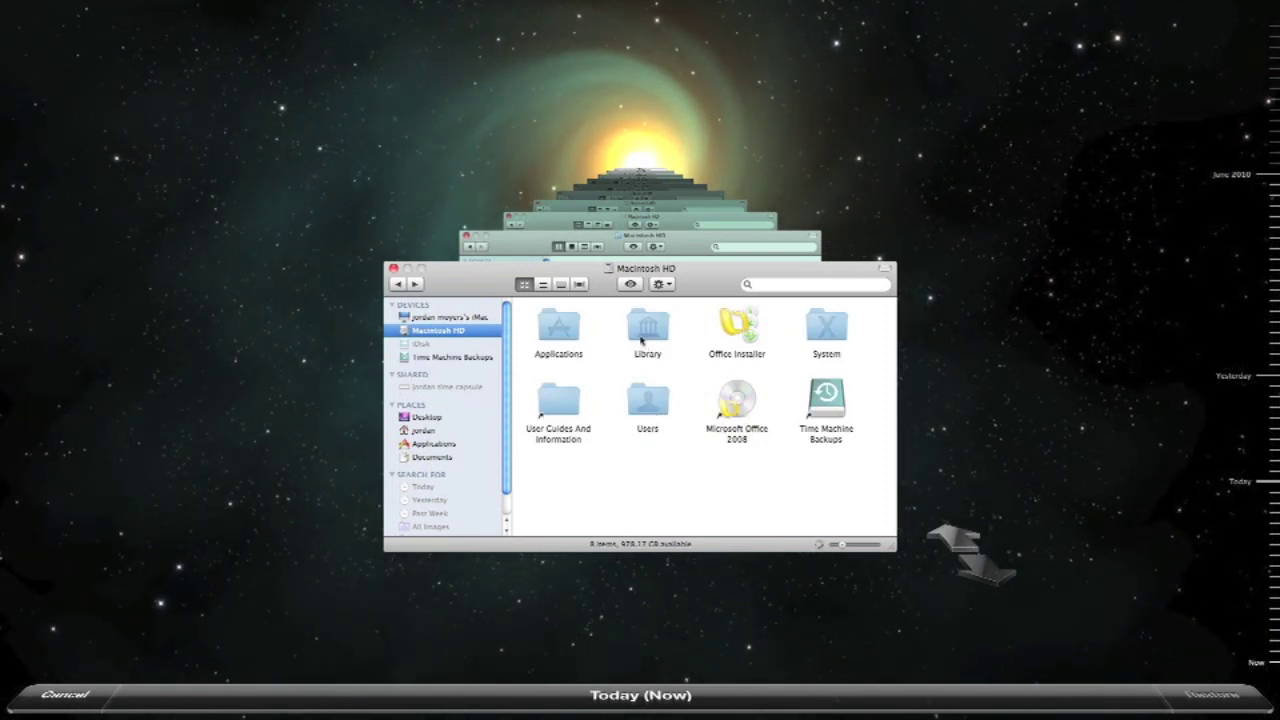
Open the Library folder and scroll through its contents
{"action": "left_click", "coordinate": [641, 337]}
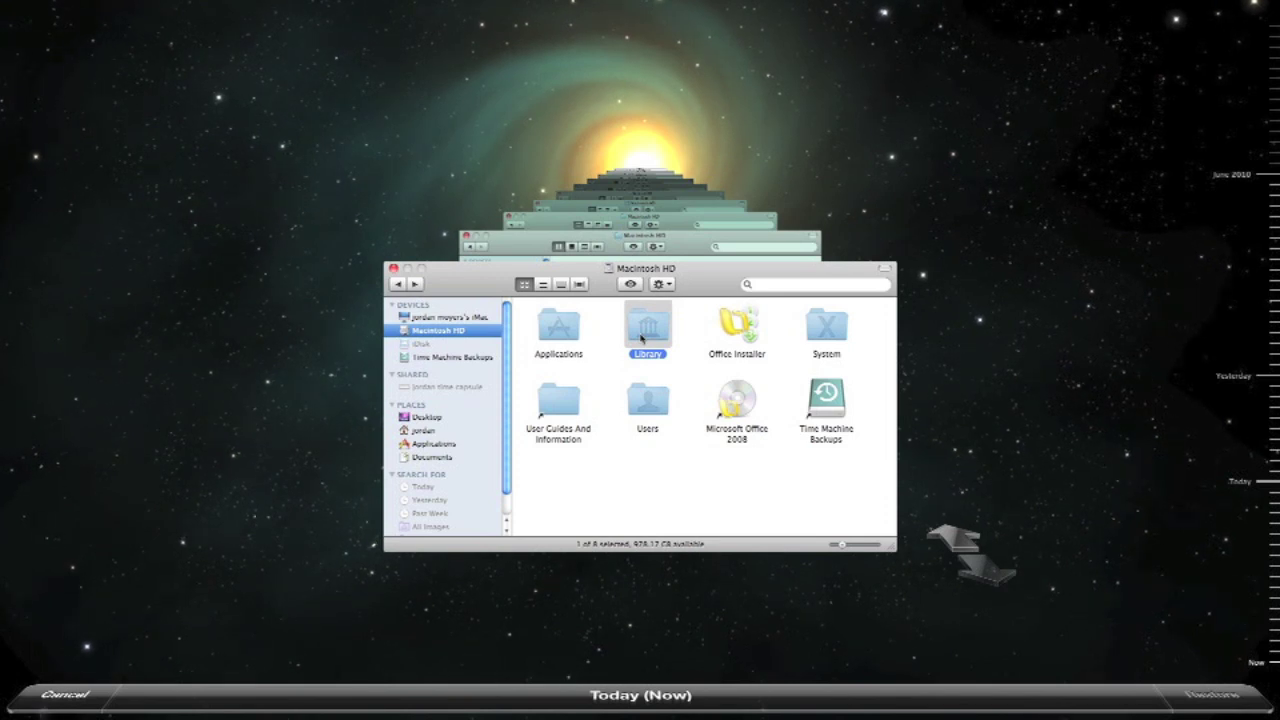
{"action": "double_click", "coordinate": [641, 337]}
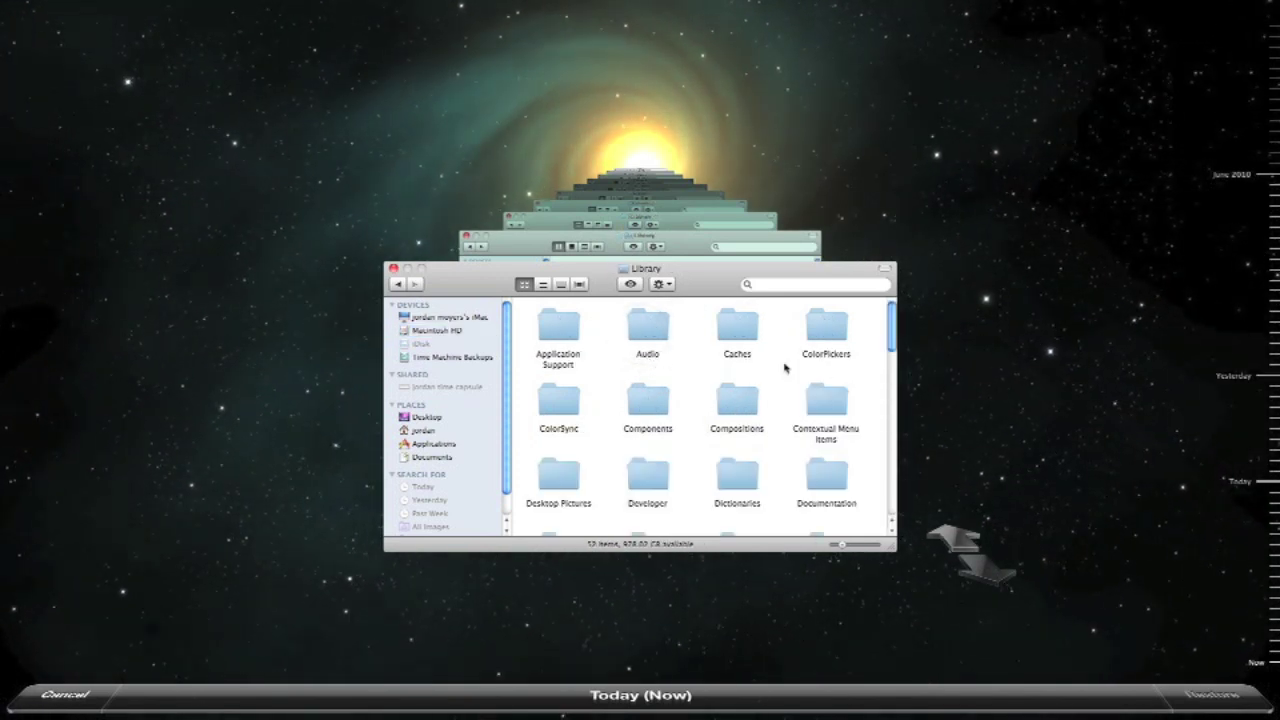
{"action": "left_click", "coordinate": [890, 338]}
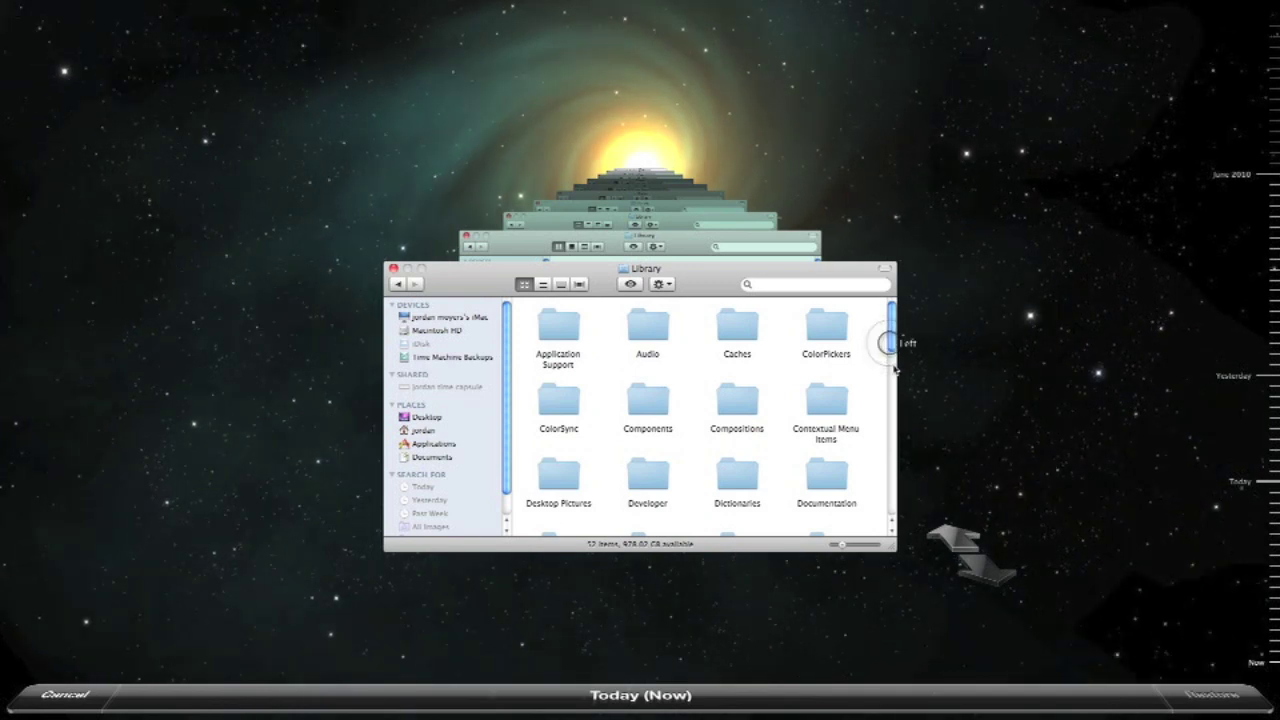
{"action": "left_click", "coordinate": [891, 370]}
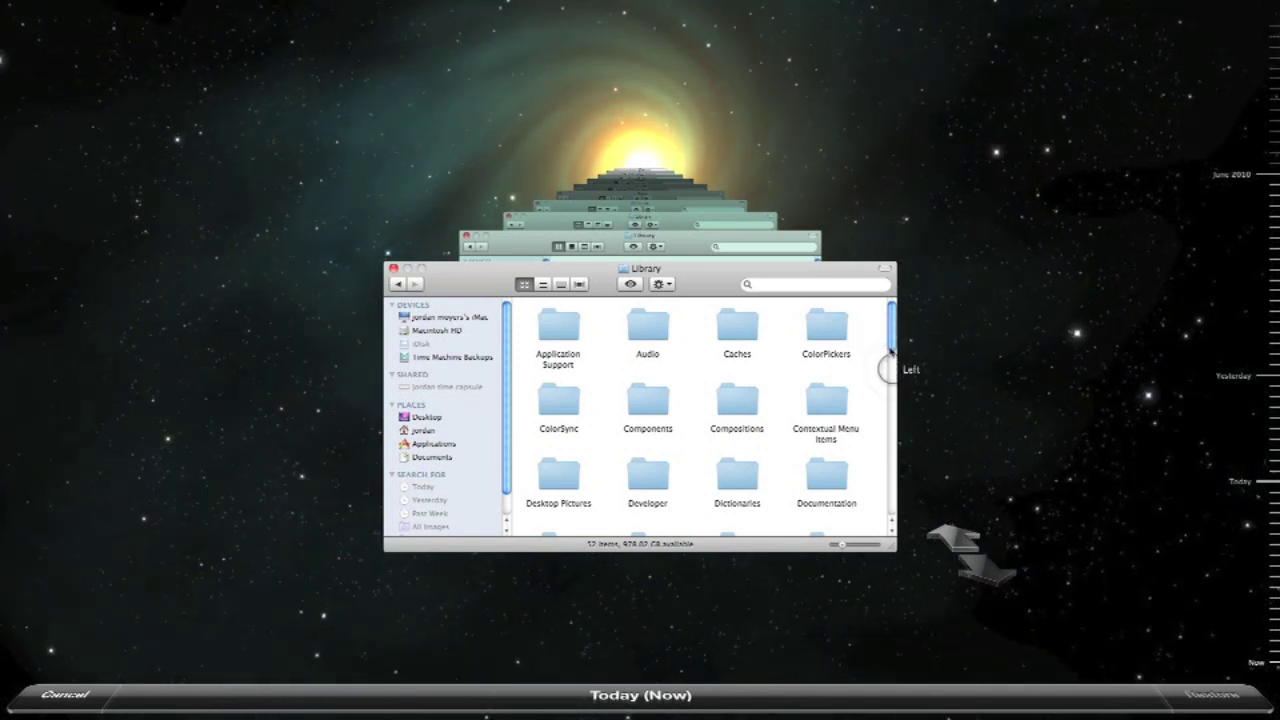
{"action": "left_click", "coordinate": [890, 347]}
{"action": "left_click", "coordinate": [890, 335]}
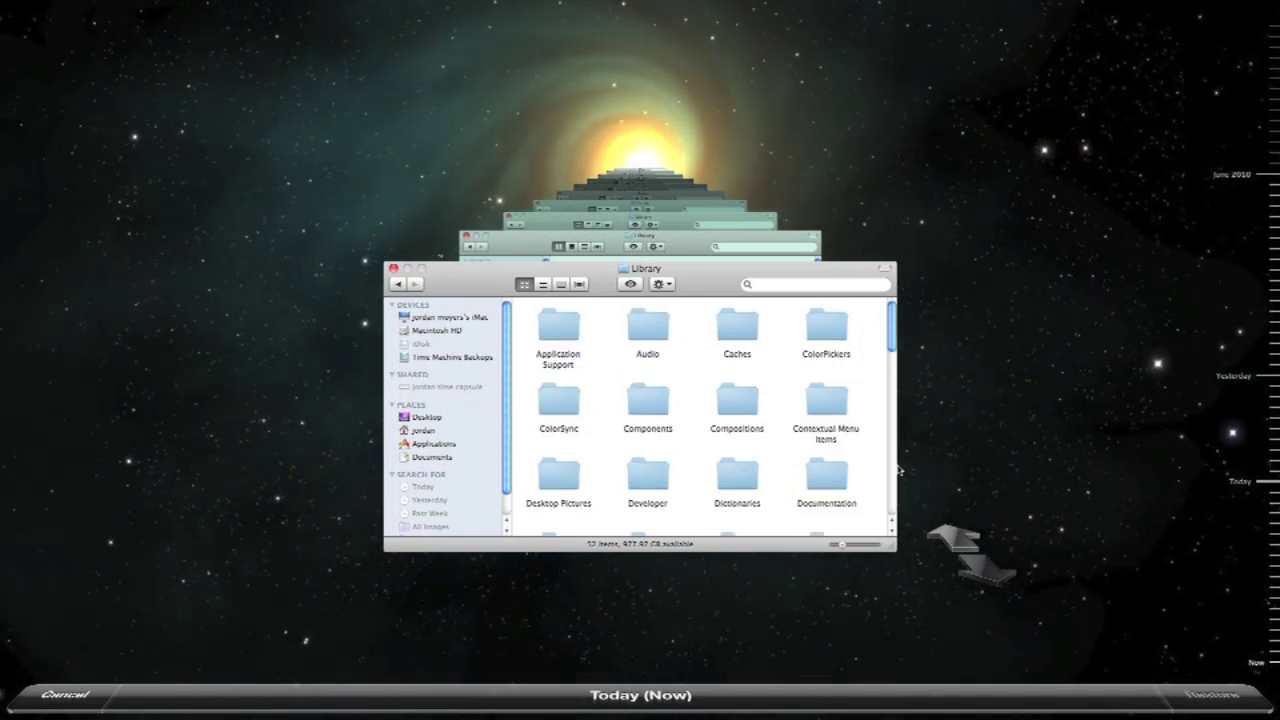
Open Library > Desktop Pictures from Macintosh HD and scroll through the wallpapers
{"action": "key", "text": "super+Up"}
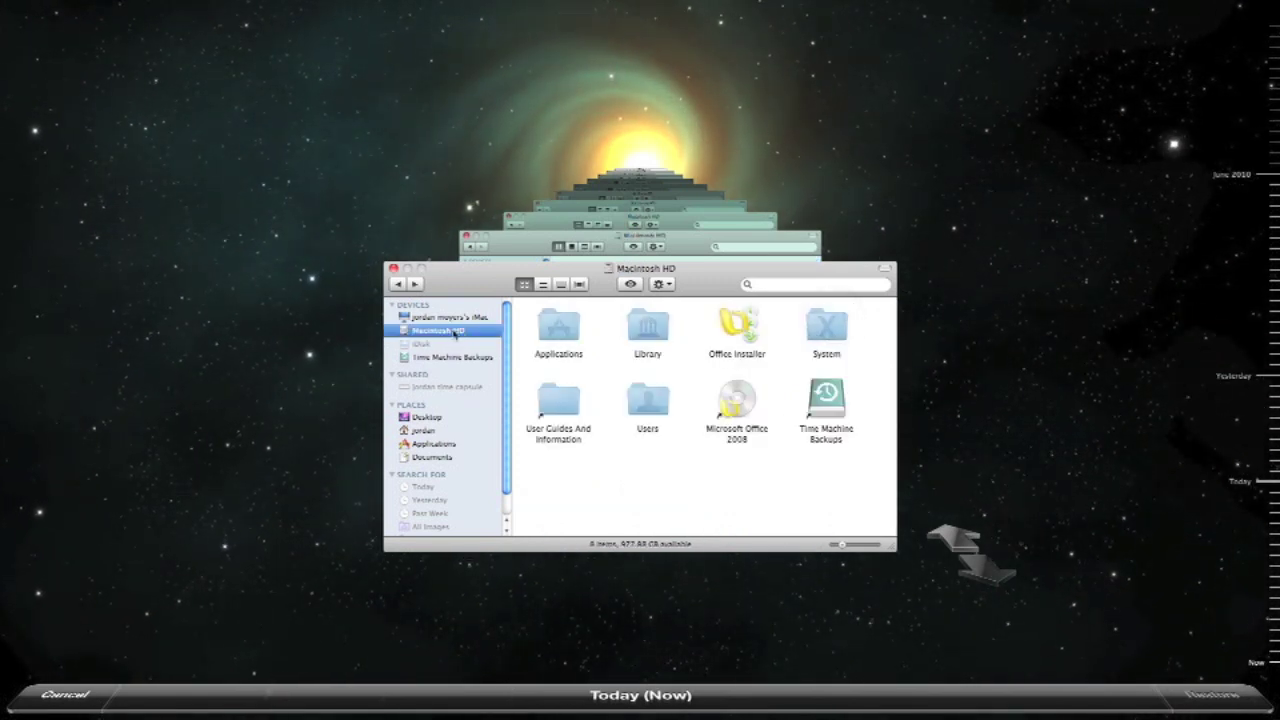
{"action": "double_click", "coordinate": [640, 328]}
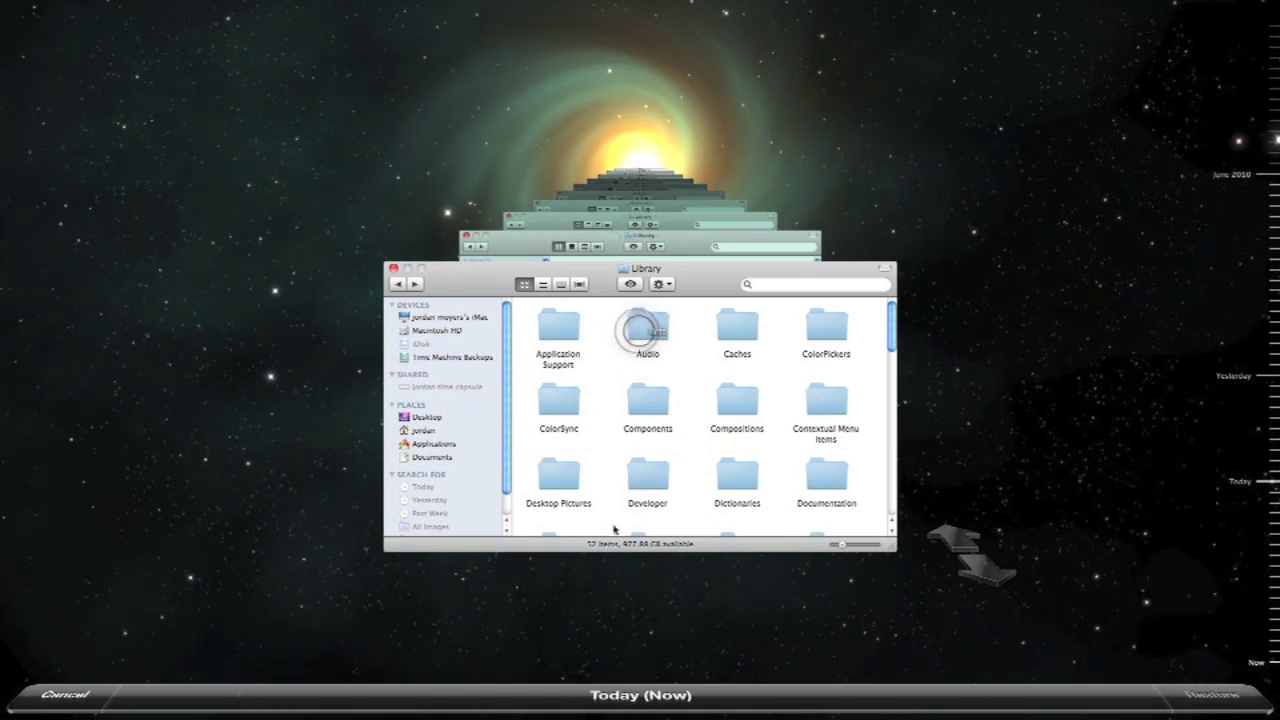
{"action": "left_click", "coordinate": [556, 478]}
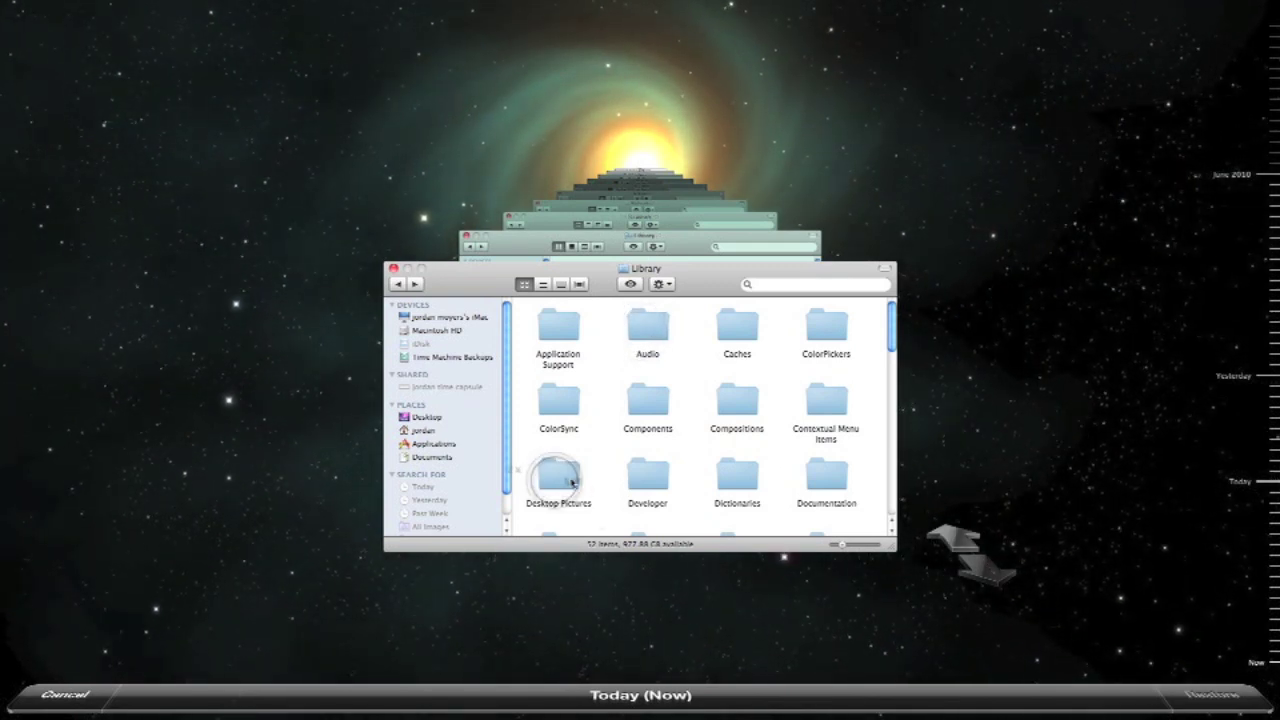
{"action": "double_click", "coordinate": [562, 480]}
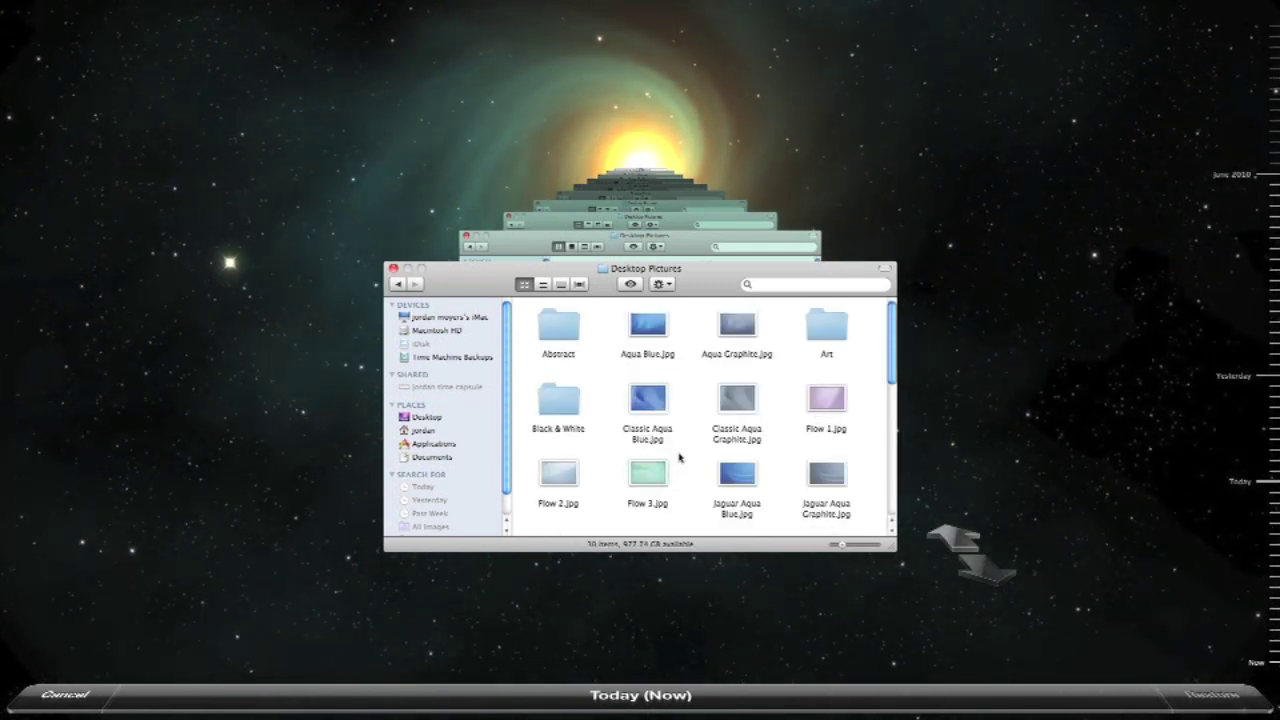
{"action": "left_click", "coordinate": [888, 373]}
{"action": "left_click", "coordinate": [886, 353]}
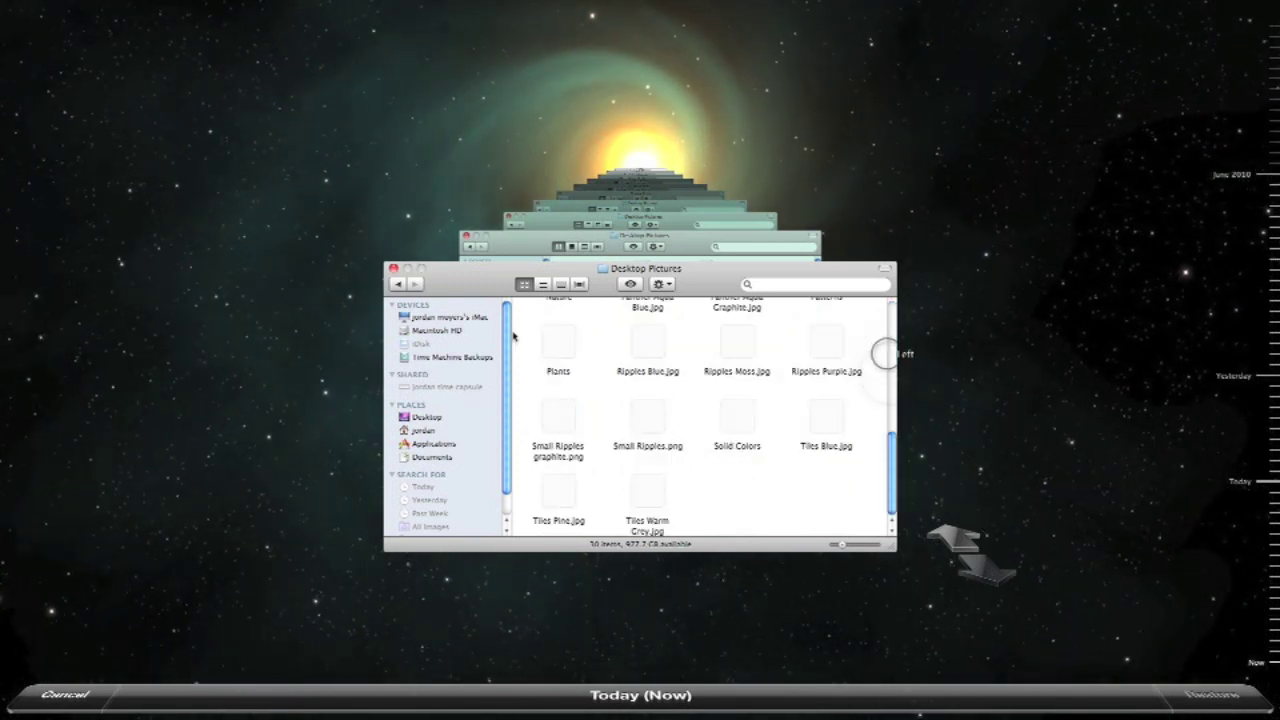
{"action": "left_click_drag", "start_coordinate": [886, 353], "coordinate": [887, 388]}
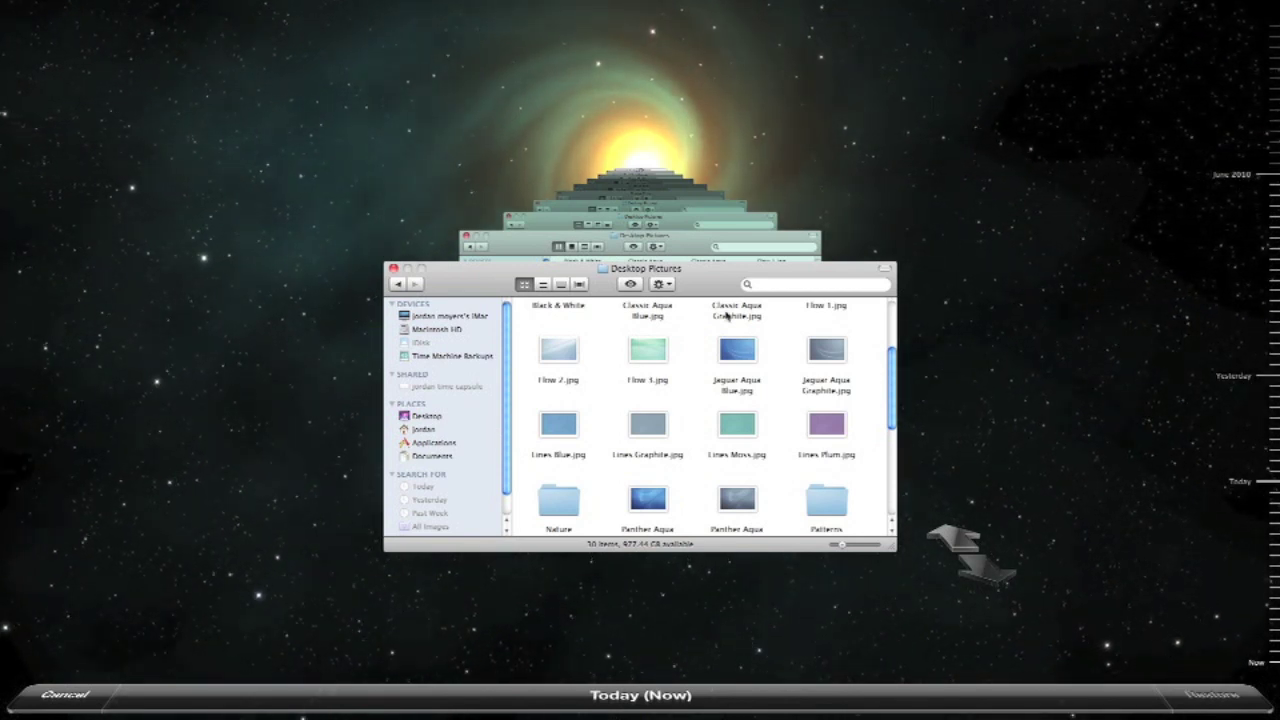
Look into the Time Machine Backups drive from the computer's drive overview, then go back
{"action": "left_click", "coordinate": [452, 316]}
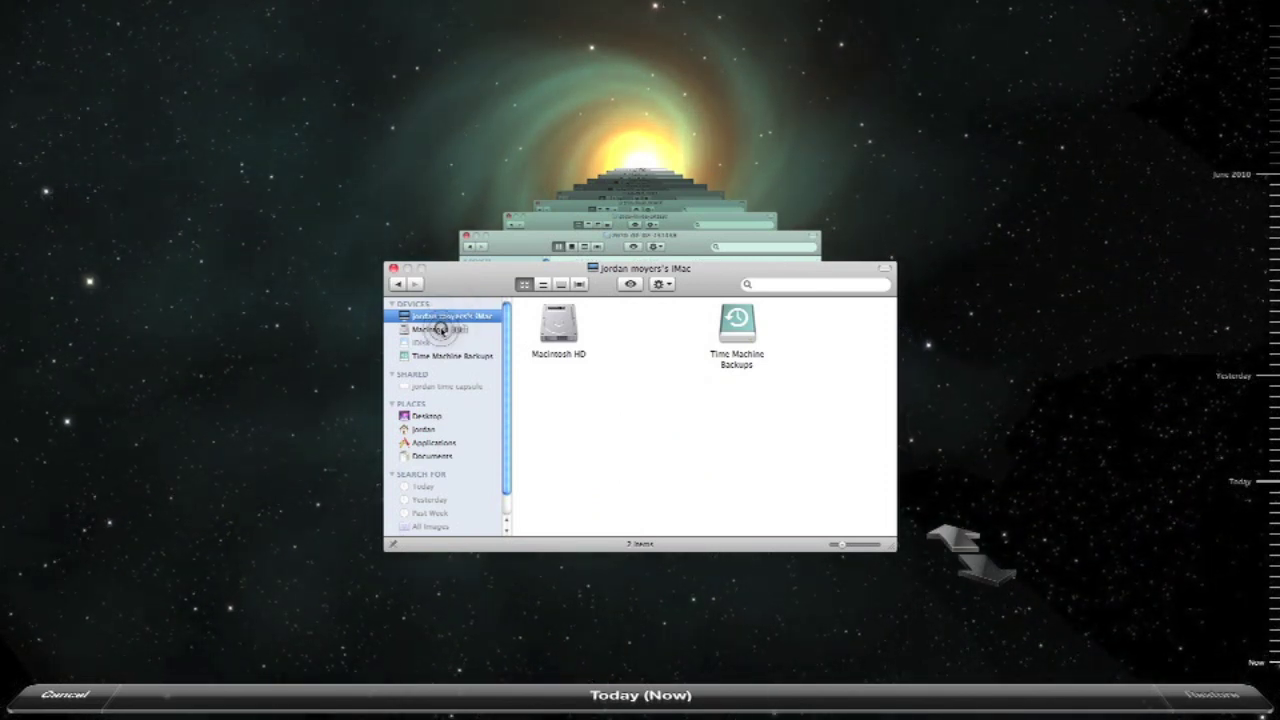
{"action": "left_click", "coordinate": [440, 329]}
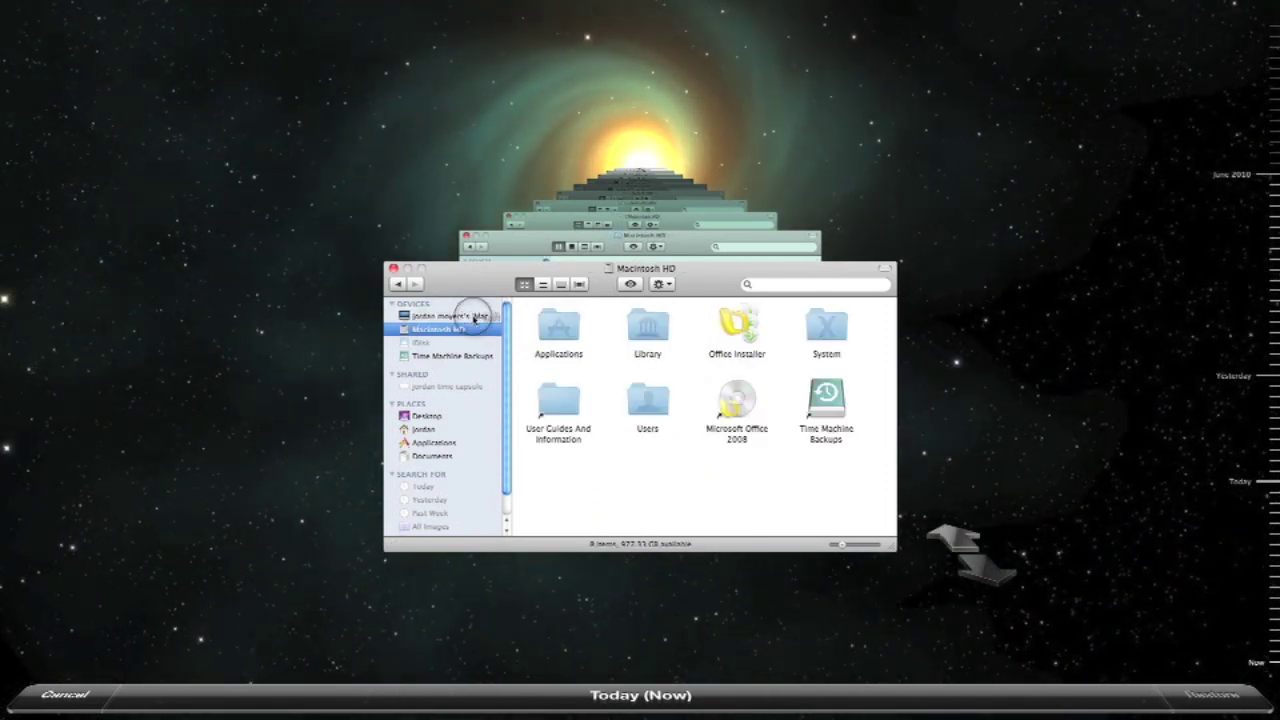
{"action": "left_click", "coordinate": [475, 317]}
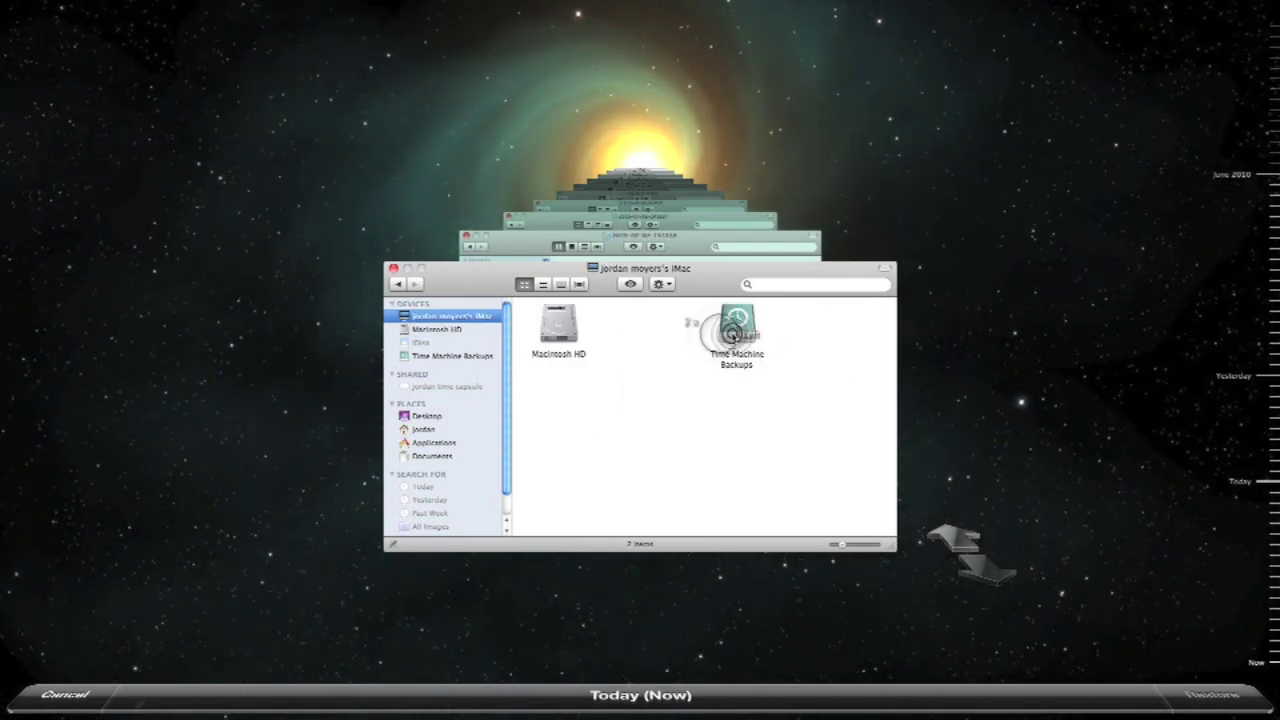
{"action": "double_click", "coordinate": [733, 336]}
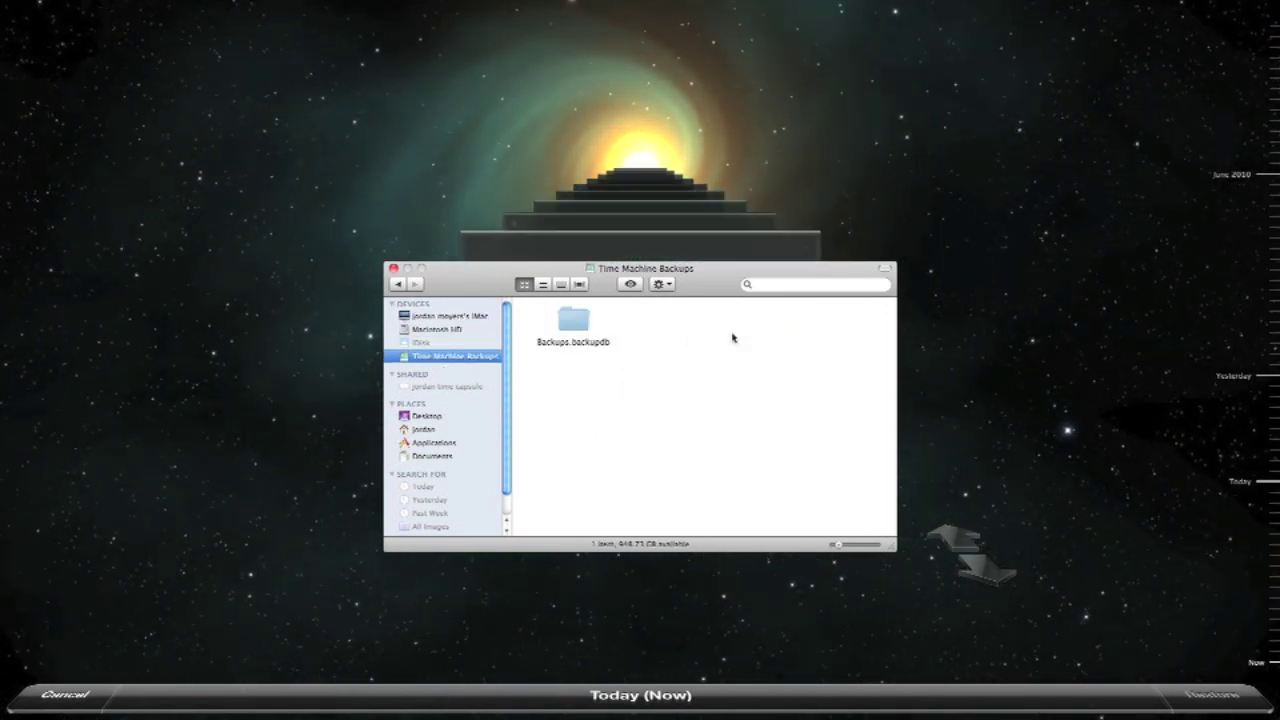
{"action": "key", "text": "super+bracketleft"}
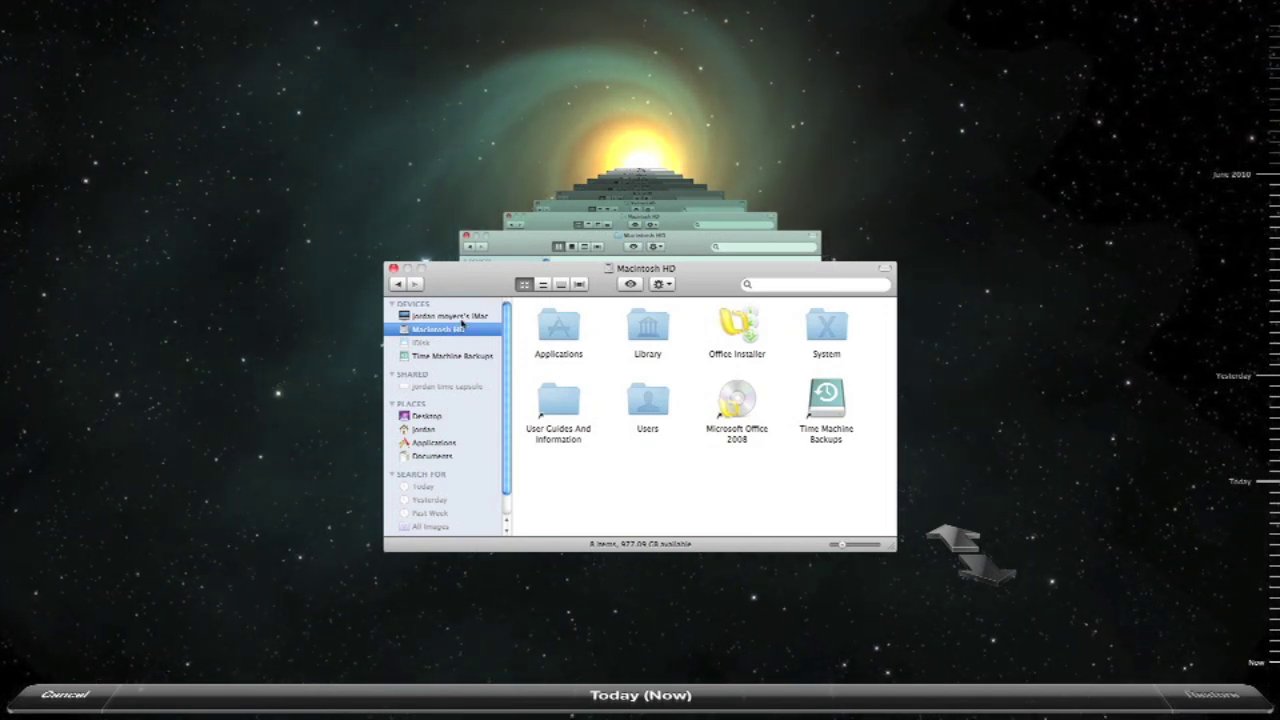
Return to Macintosh HD's top-level contents, then exit Time Machine
{"action": "left_click", "coordinate": [461, 318]}
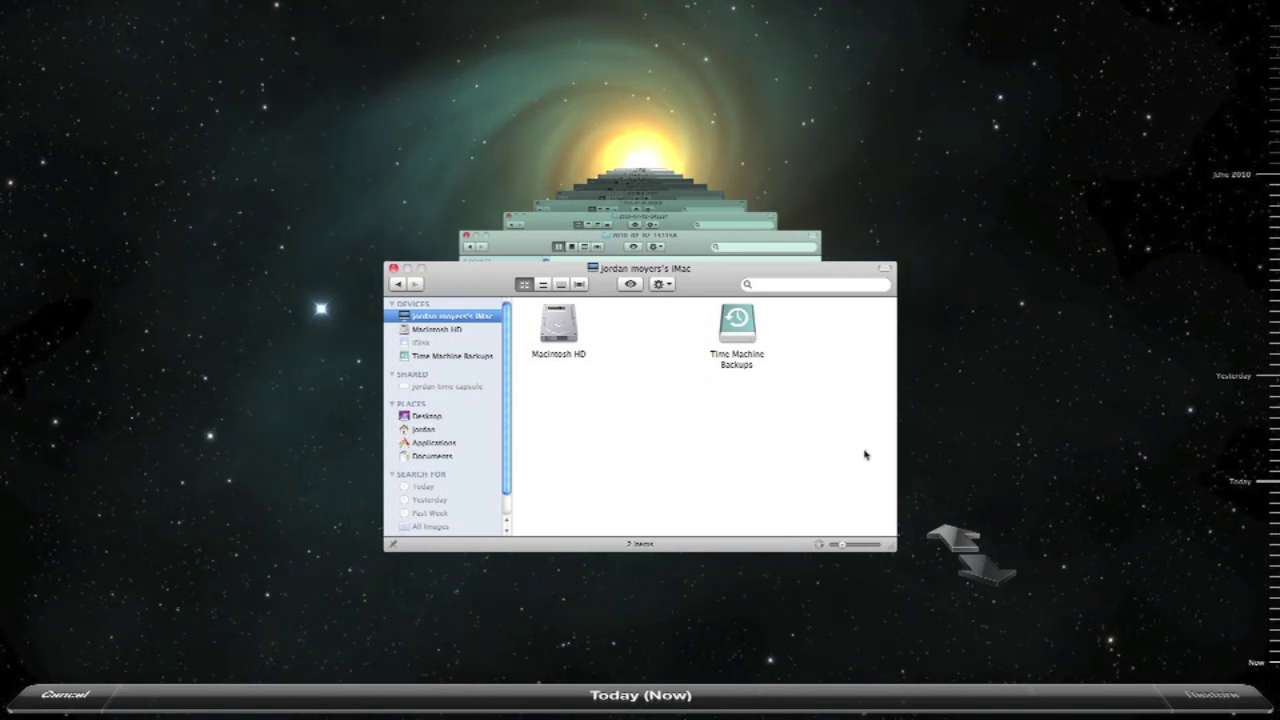
{"action": "key", "text": "super+Down"}
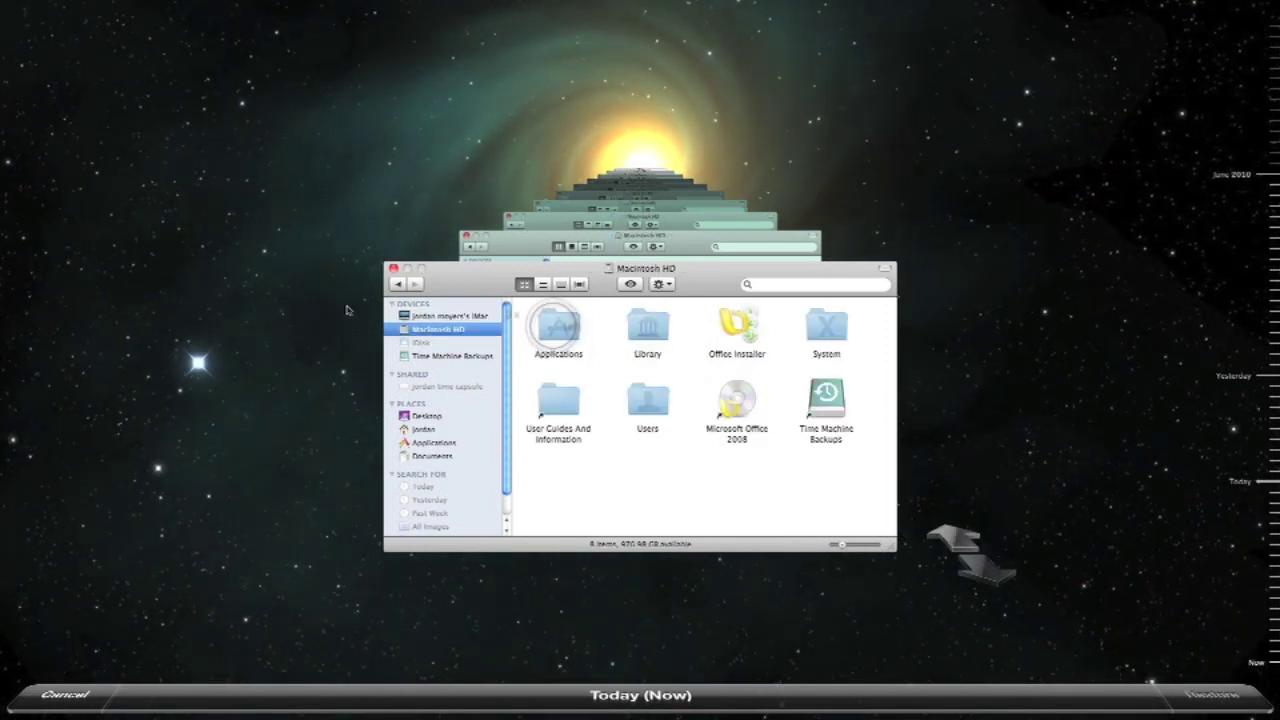
{"action": "left_click", "coordinate": [398, 284]}
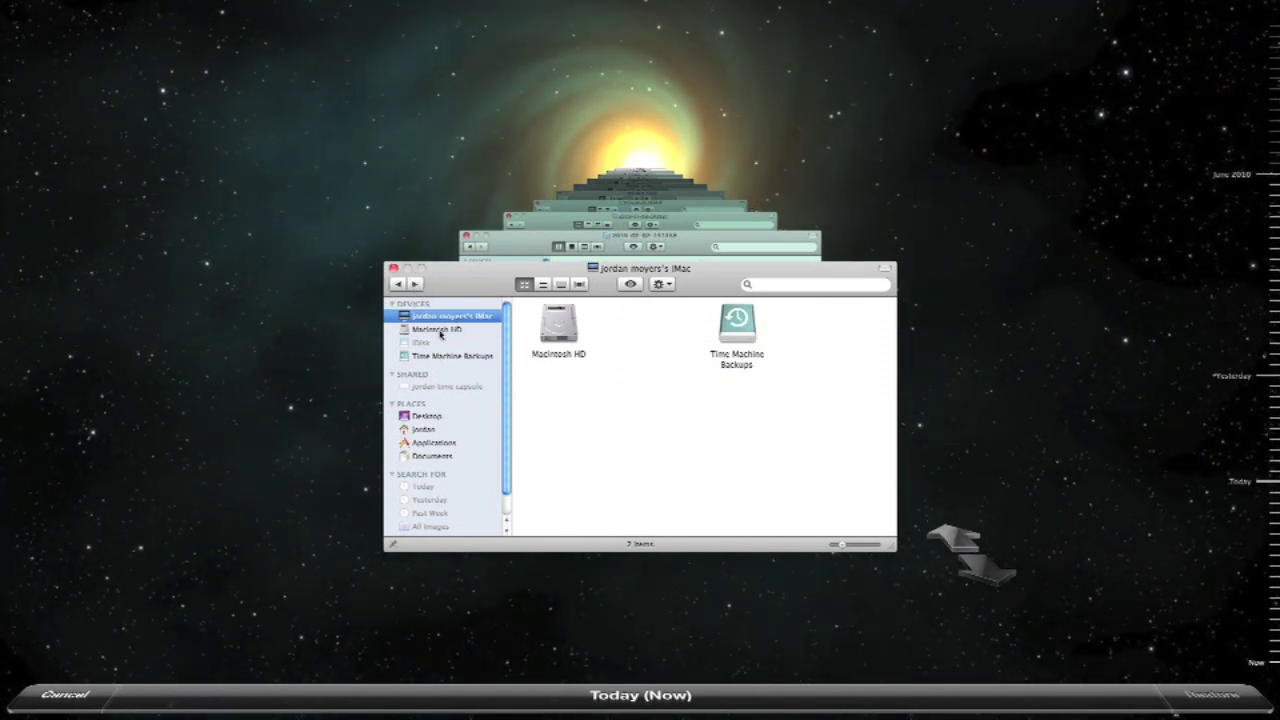
{"action": "left_click", "coordinate": [440, 330]}
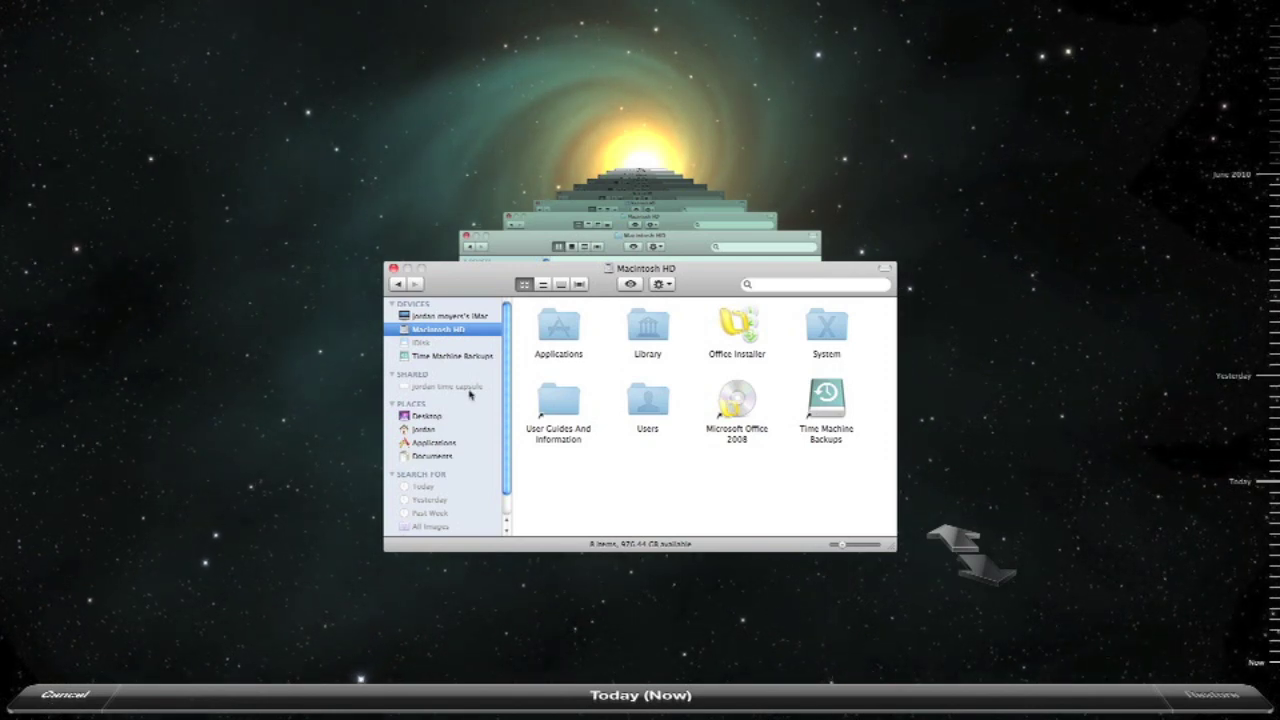
{"action": "left_click", "coordinate": [72, 697]}
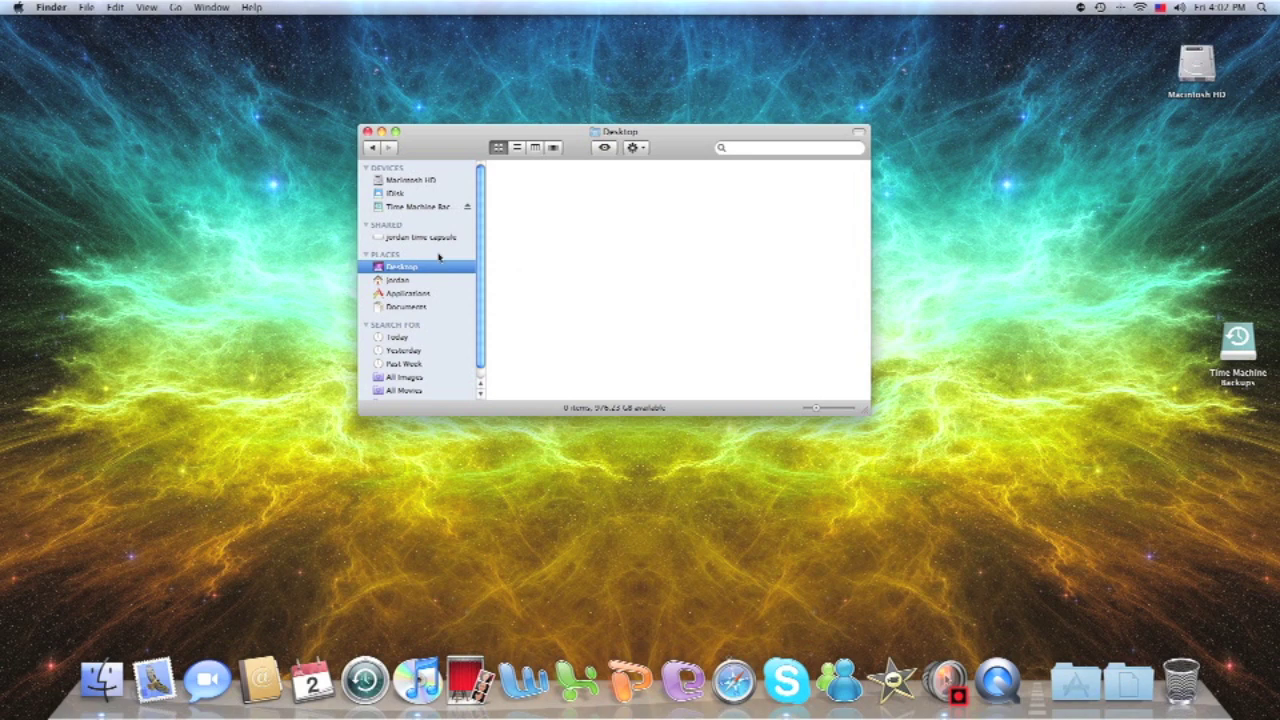
Browse the Time Capsule's Data and personal shared folders, then close the Finder window
{"action": "left_click", "coordinate": [430, 238]}
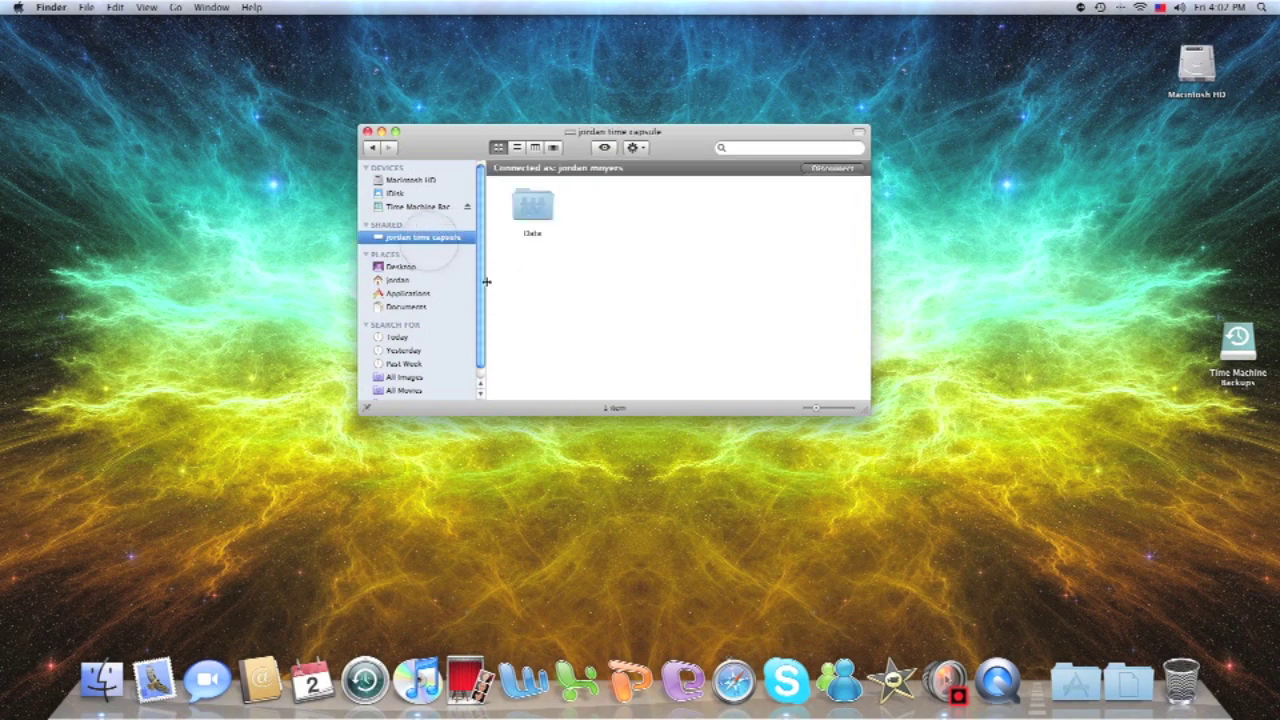
{"action": "double_click", "coordinate": [532, 205]}
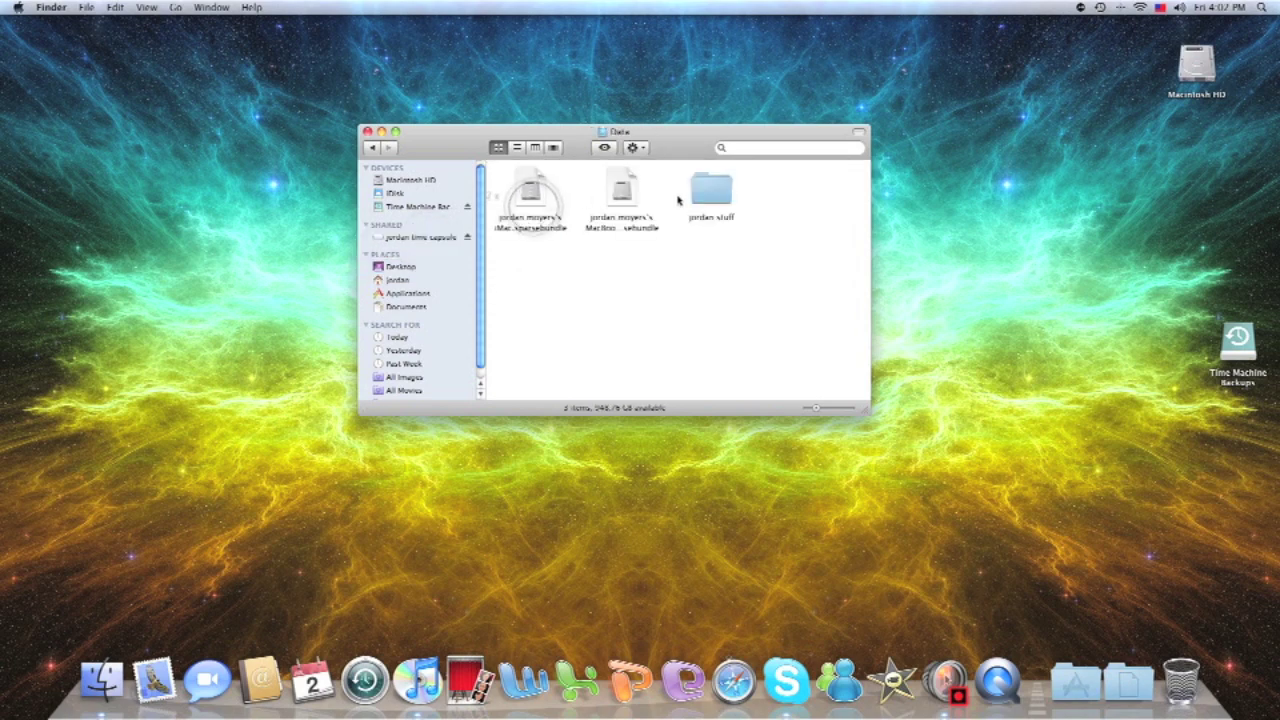
{"action": "double_click", "coordinate": [712, 193]}
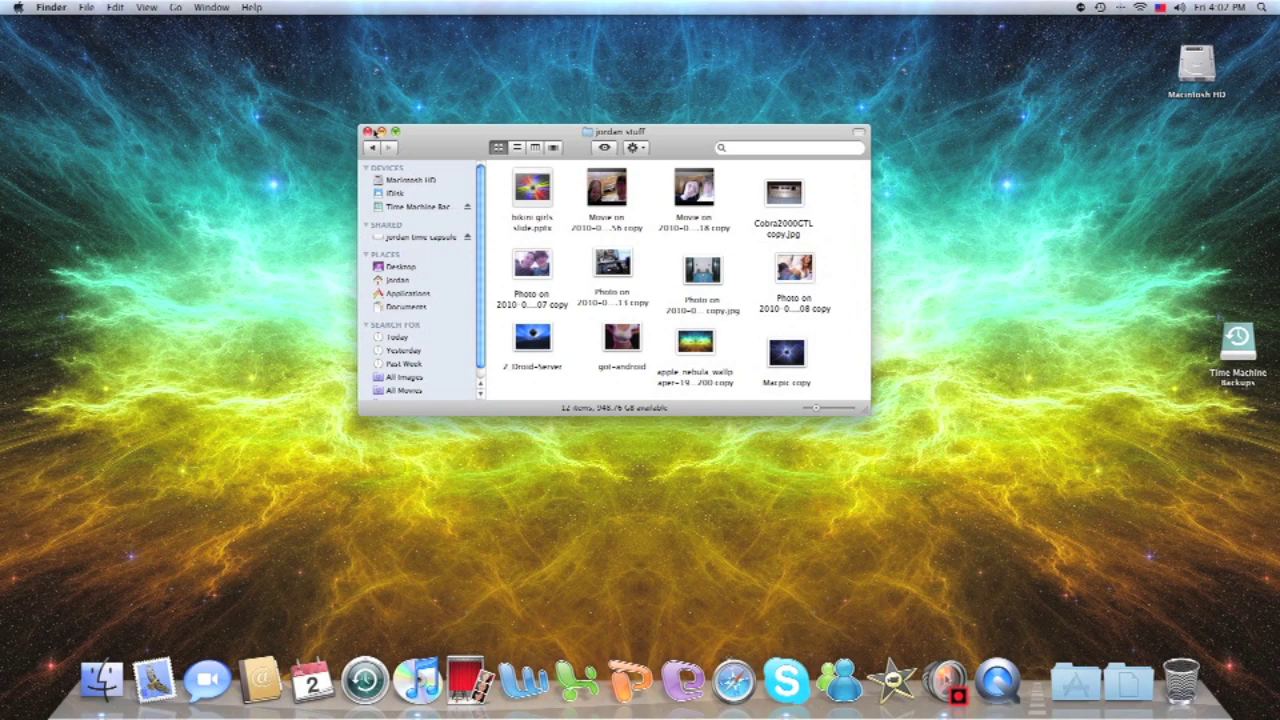
{"action": "left_click", "coordinate": [367, 131]}
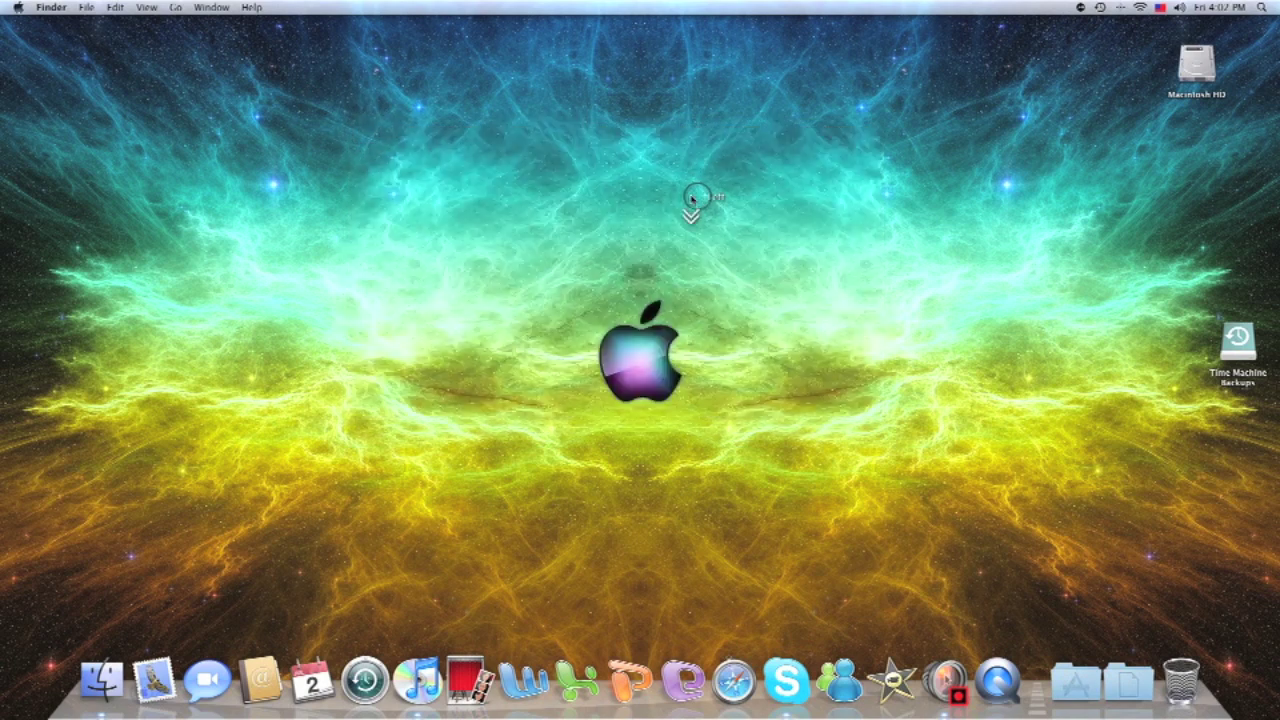